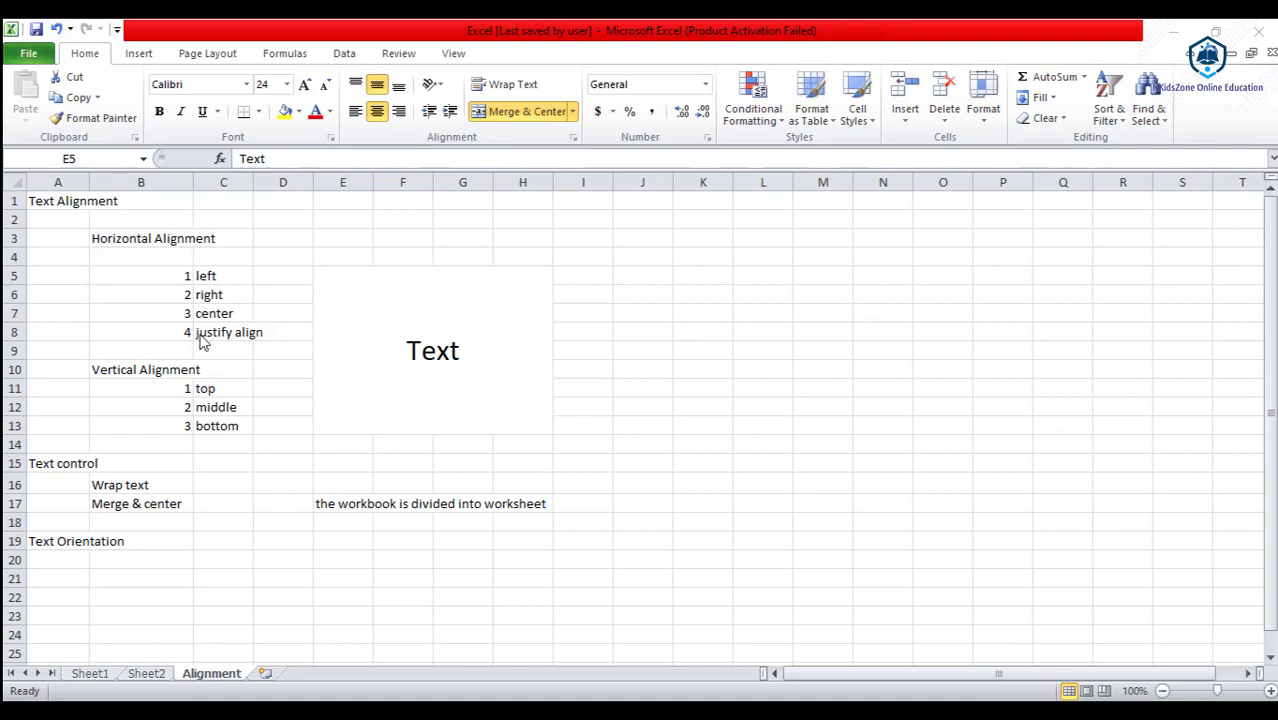
{"action": "left_click", "coordinate": [432, 319]}
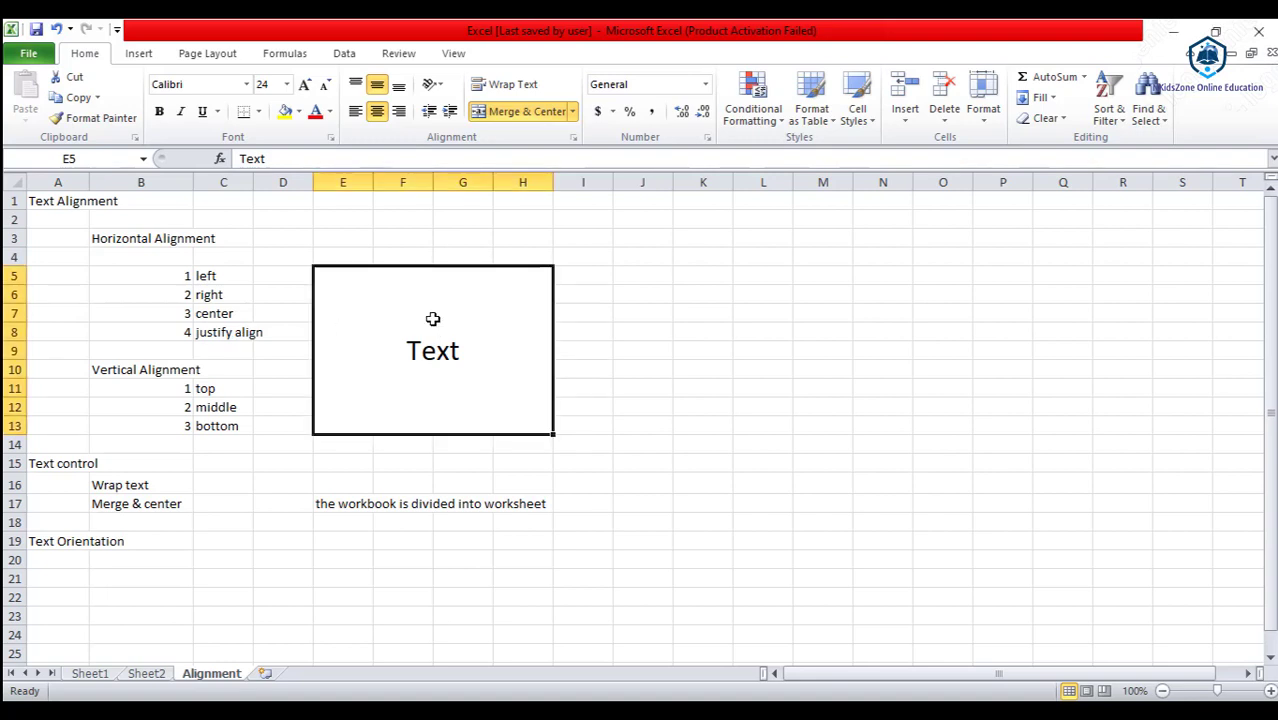
{"action": "left_click", "coordinate": [350, 118]}
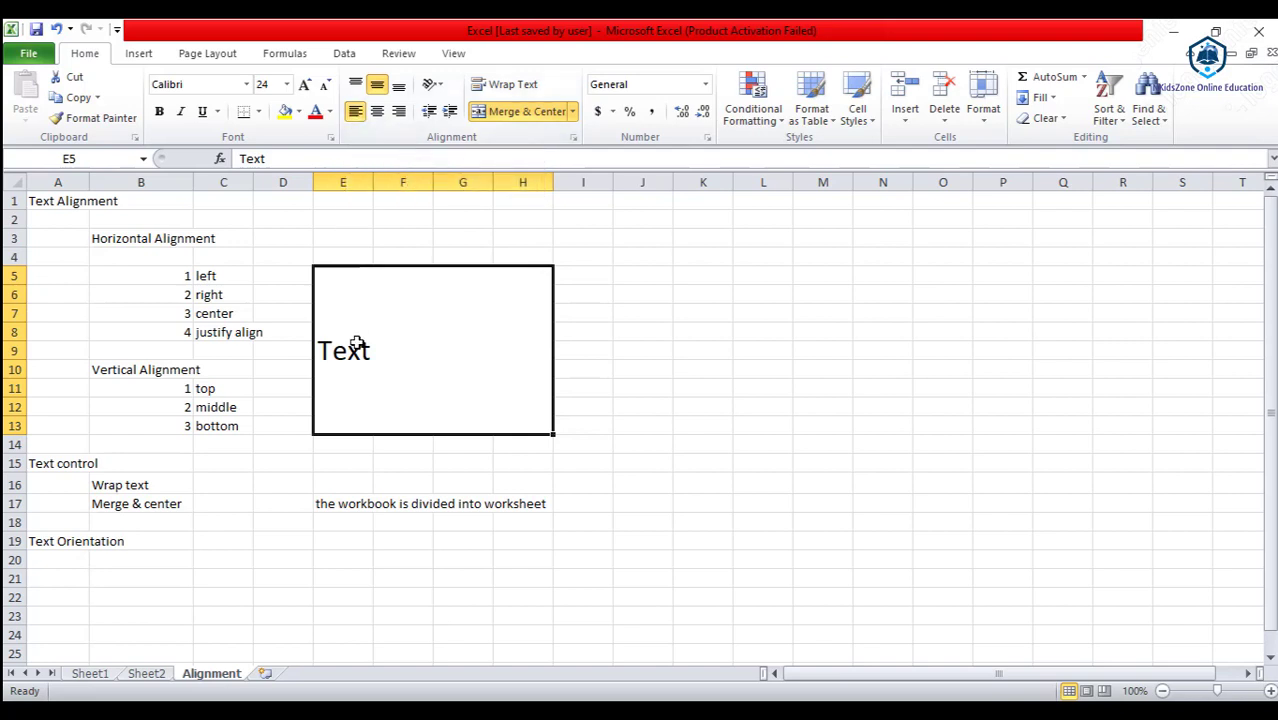
{"action": "left_click", "coordinate": [378, 117]}
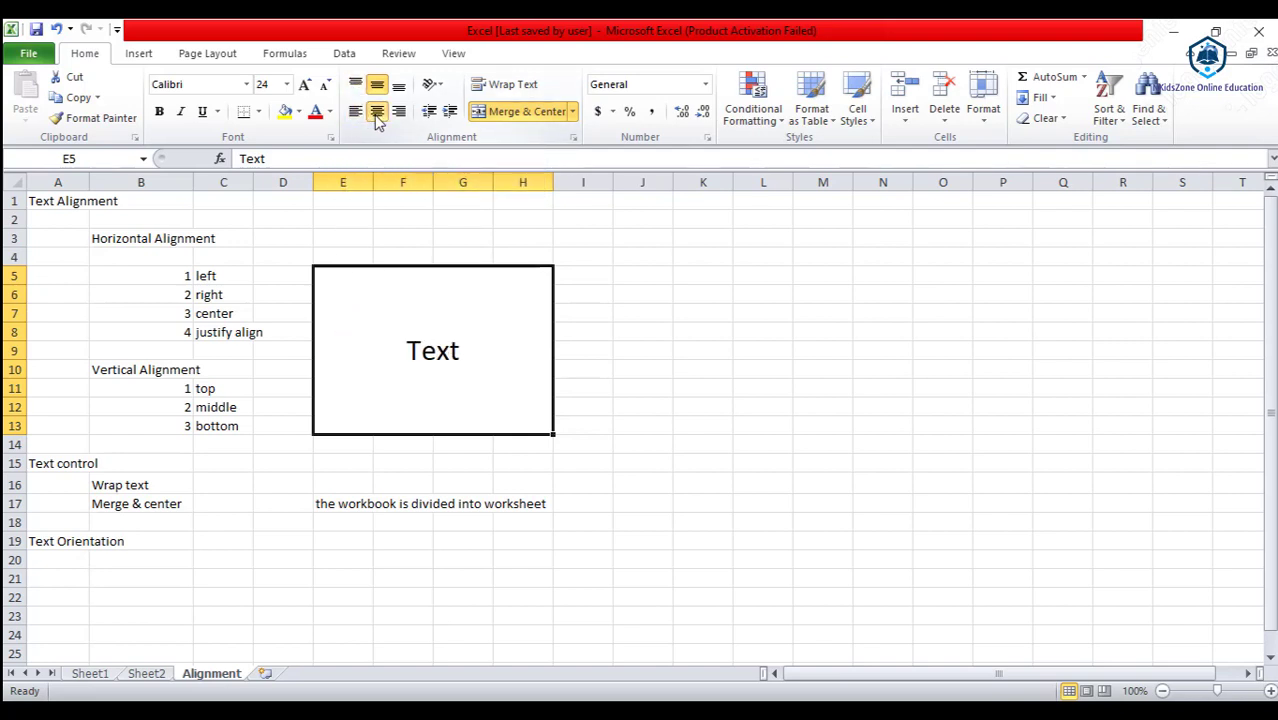
{"action": "left_click", "coordinate": [401, 117]}
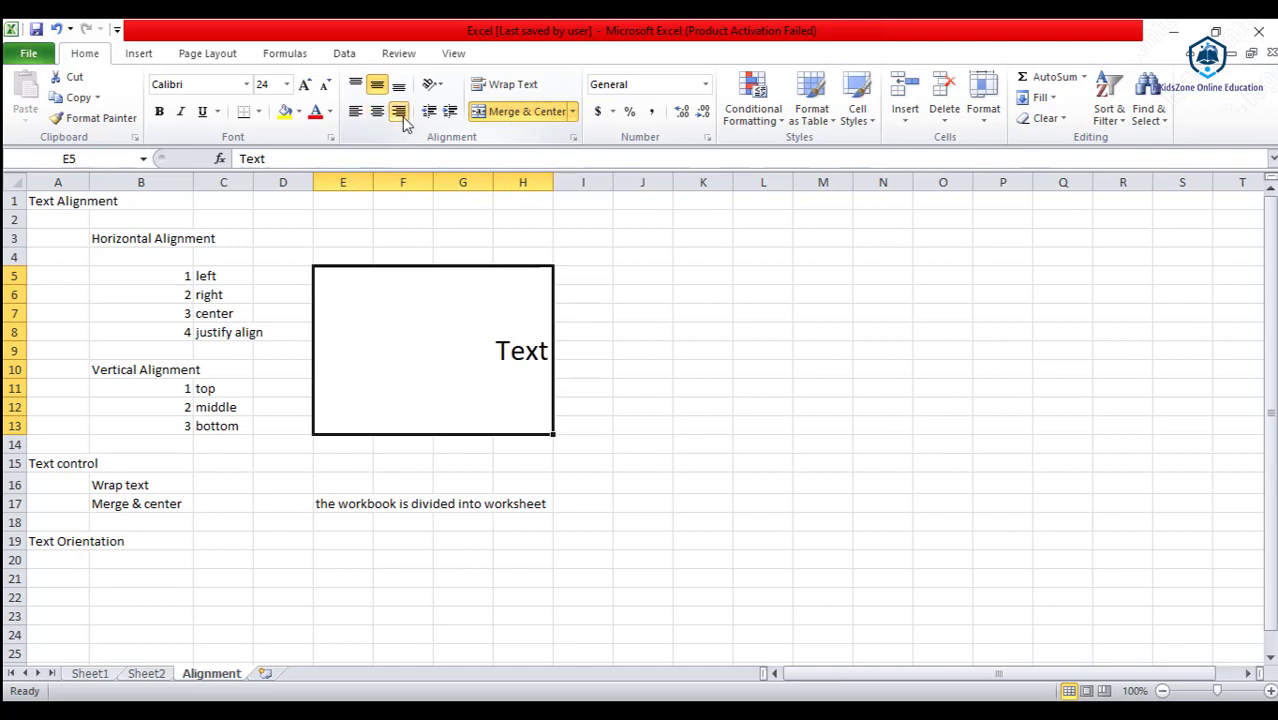
{"action": "left_click", "coordinate": [357, 90]}
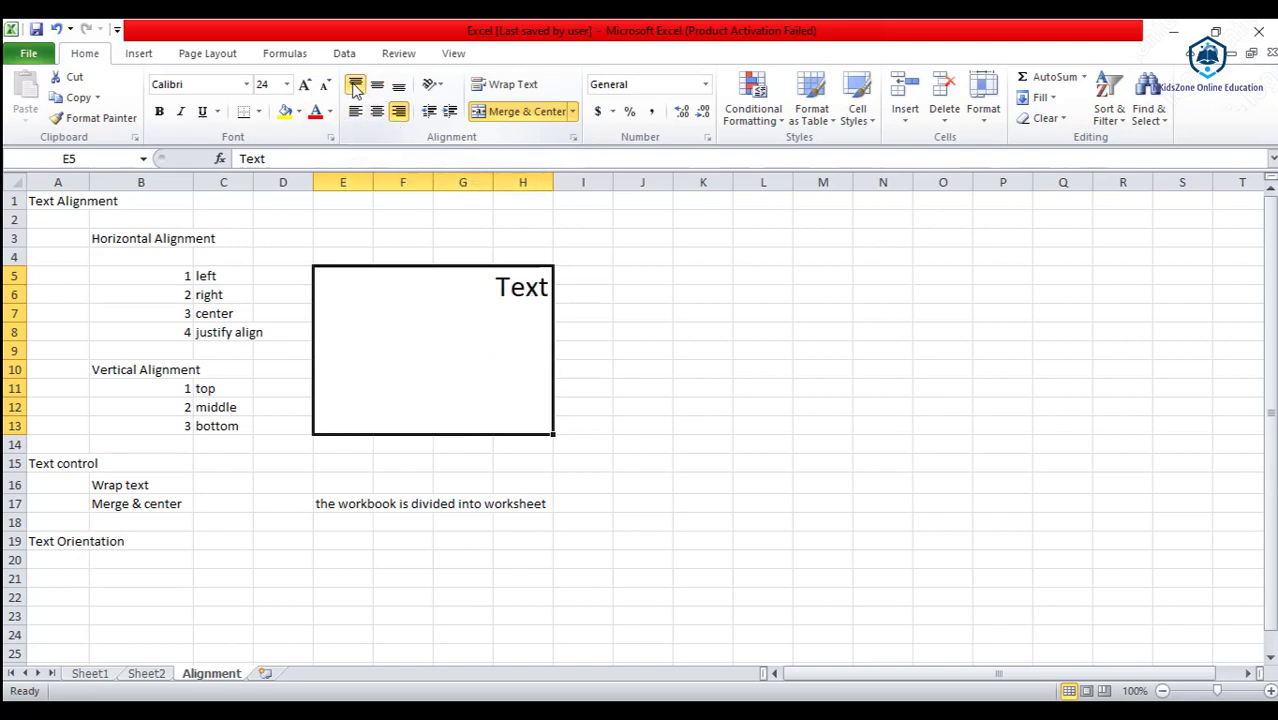
{"action": "left_click", "coordinate": [378, 90]}
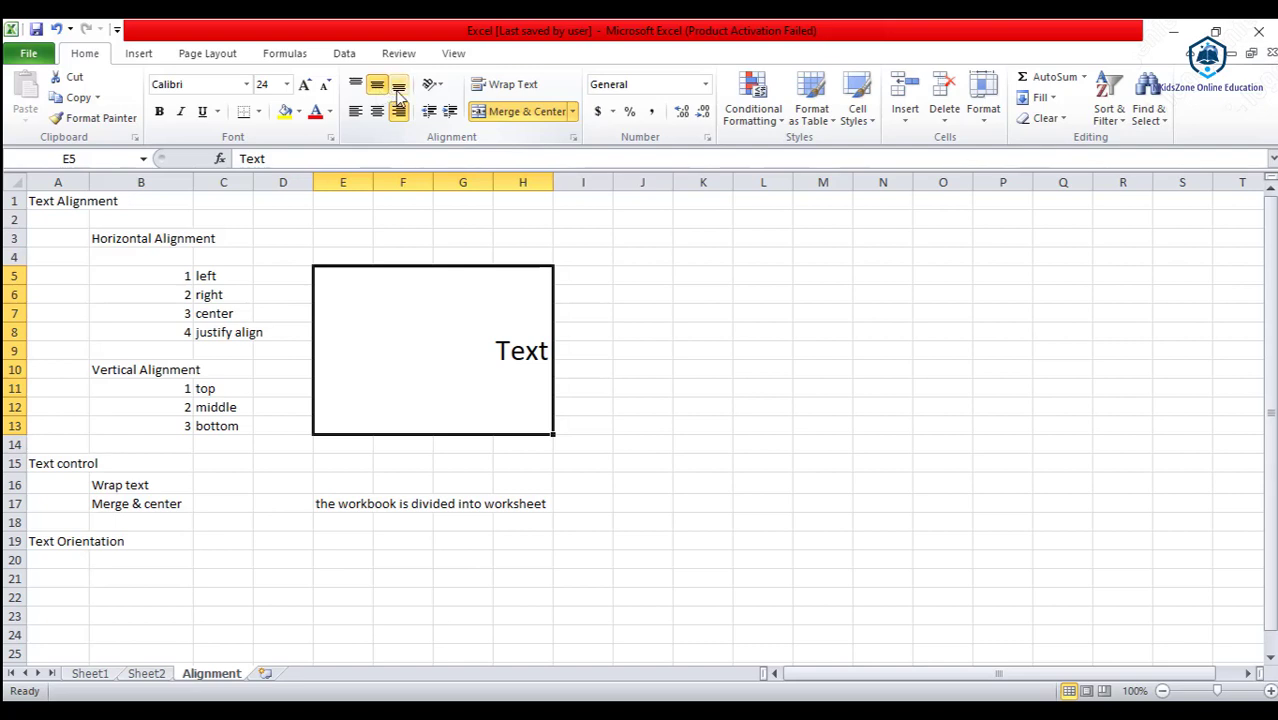
{"action": "left_click", "coordinate": [398, 90]}
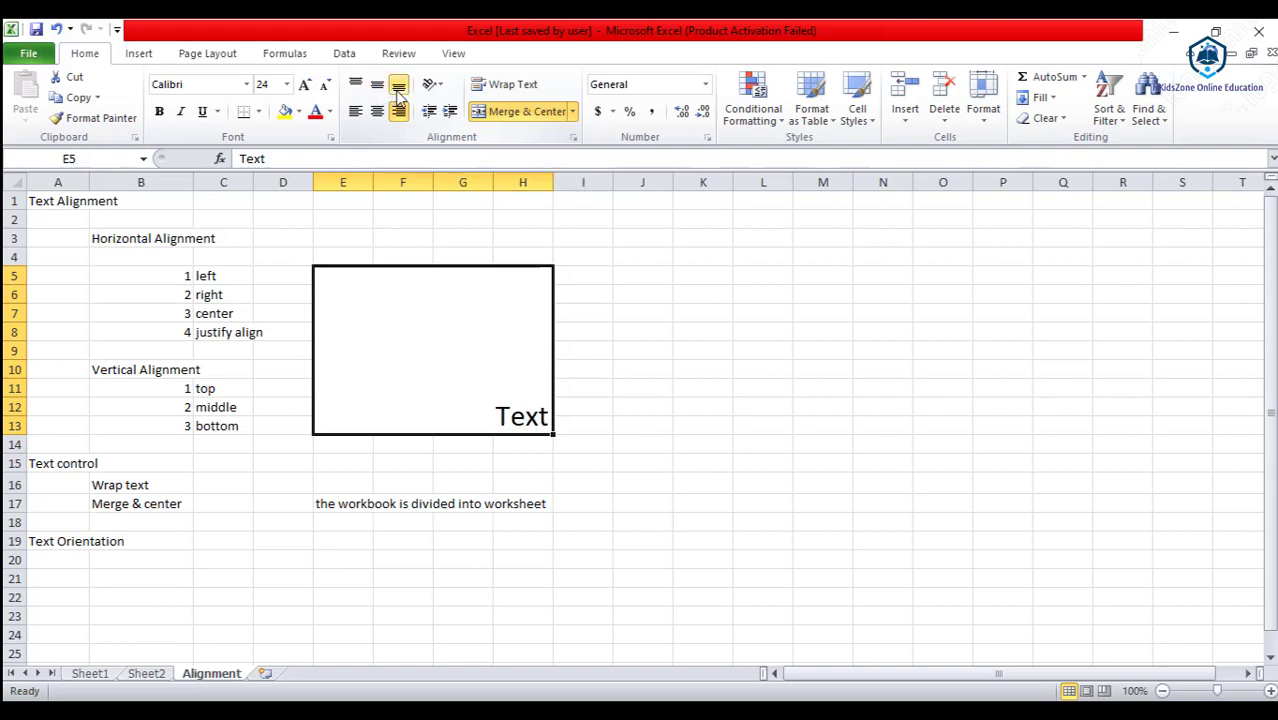
{"action": "left_click", "coordinate": [377, 112]}
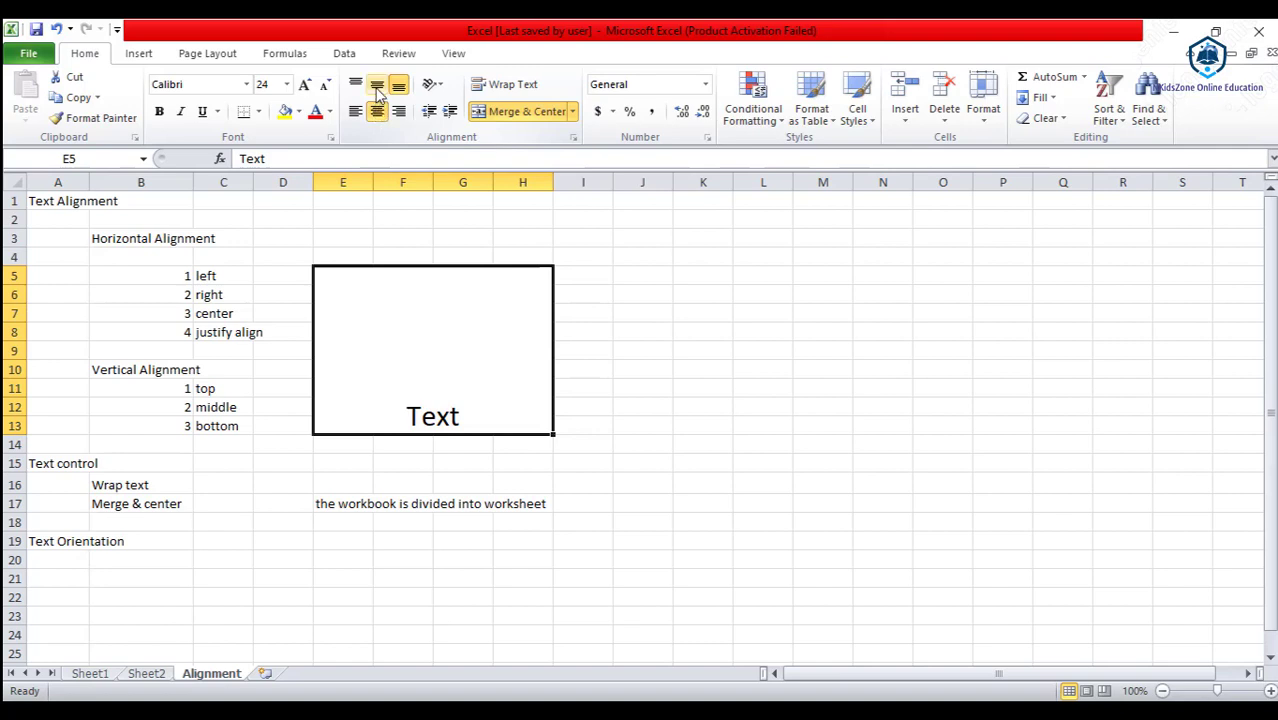
{"action": "left_click", "coordinate": [358, 86]}
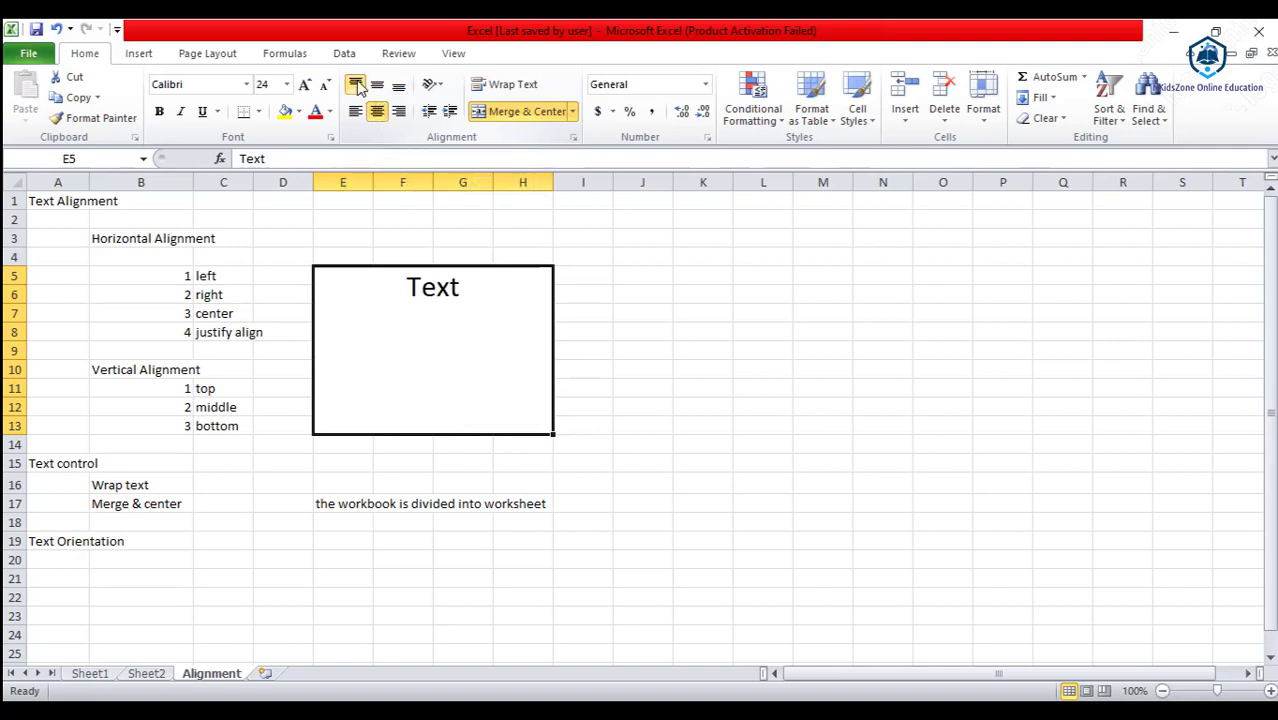
{"action": "left_click", "coordinate": [380, 87]}
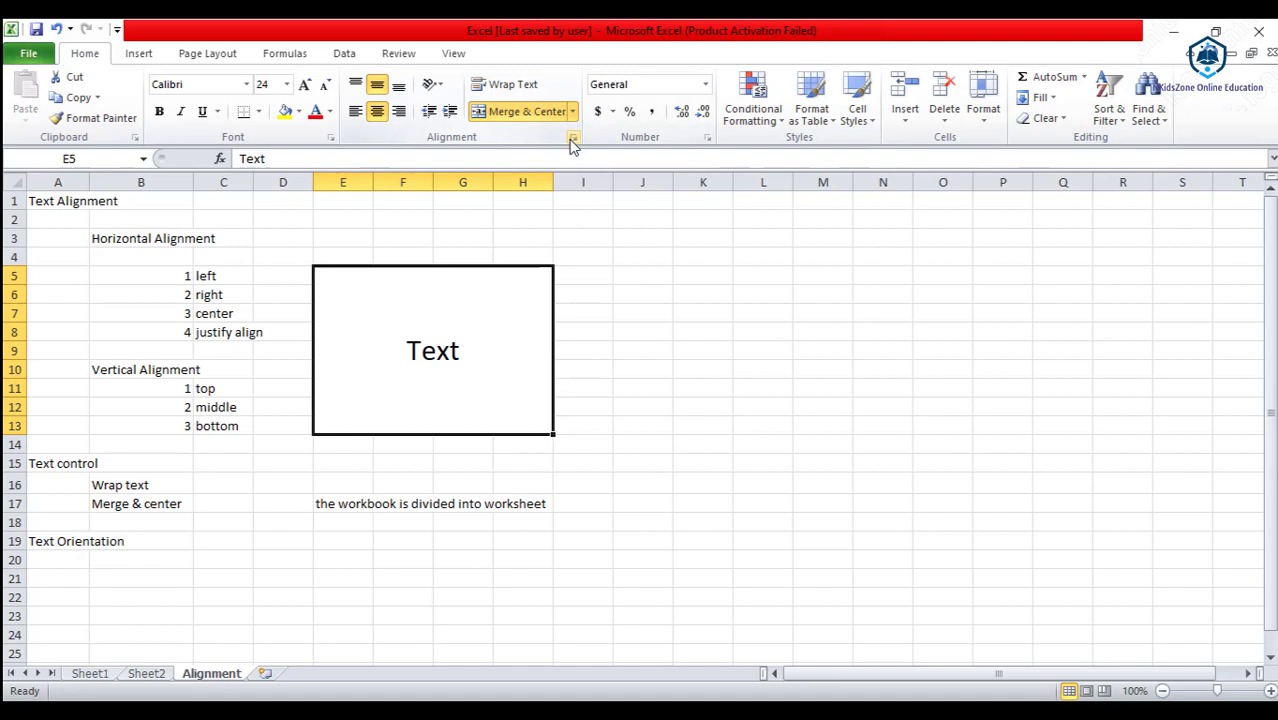
Set the merged Text block to Left (Indent) horizontal alignment with indent 4, vertically centred
{"action": "left_click", "coordinate": [573, 139]}
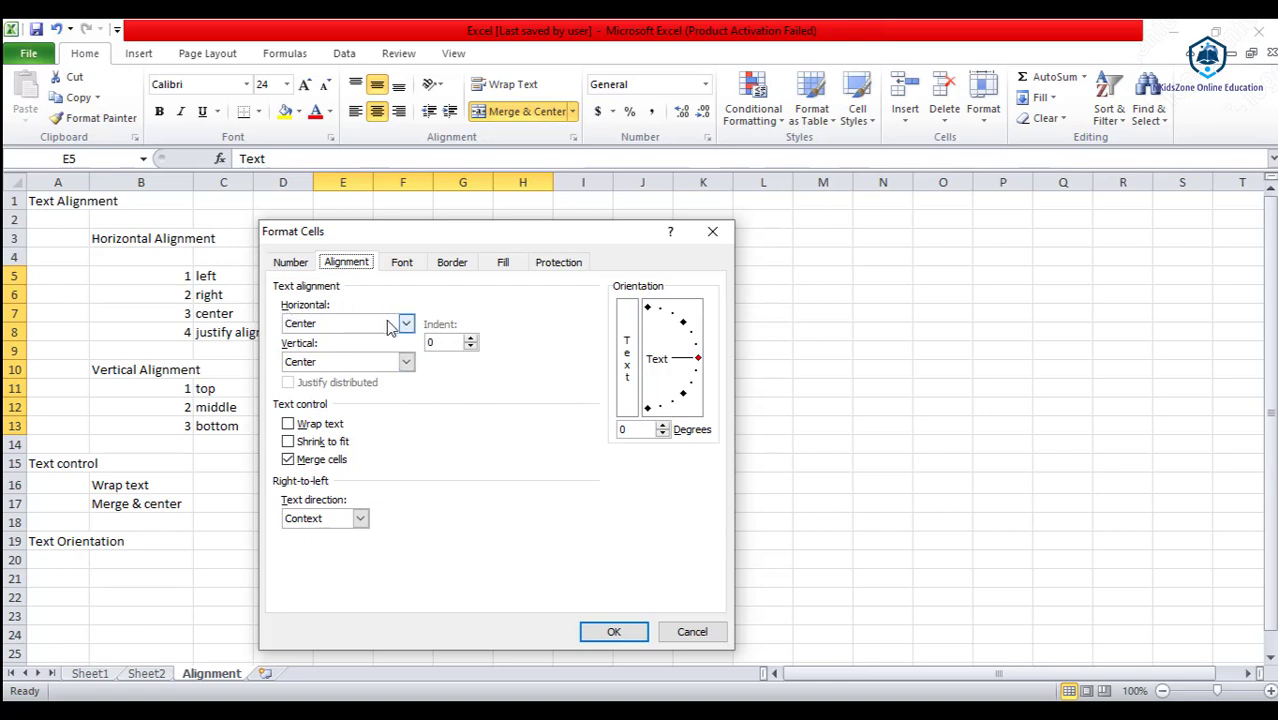
{"action": "left_click", "coordinate": [391, 326]}
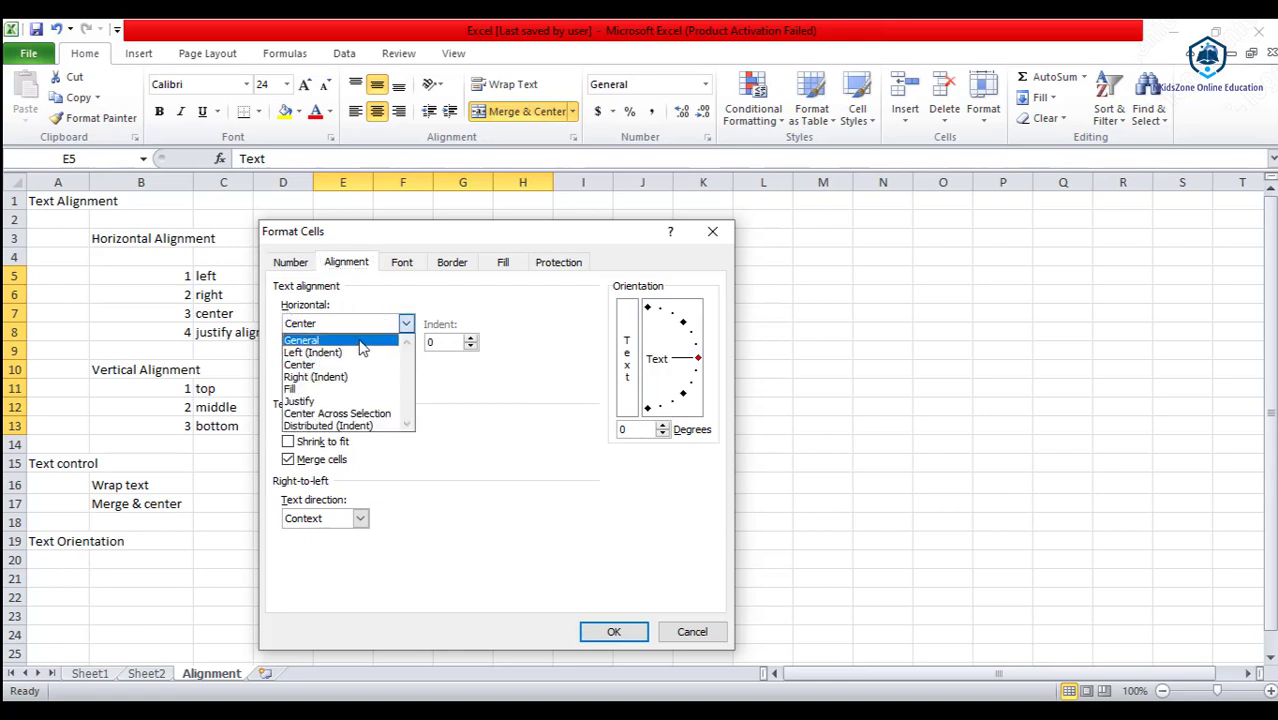
{"action": "left_click", "coordinate": [417, 293]}
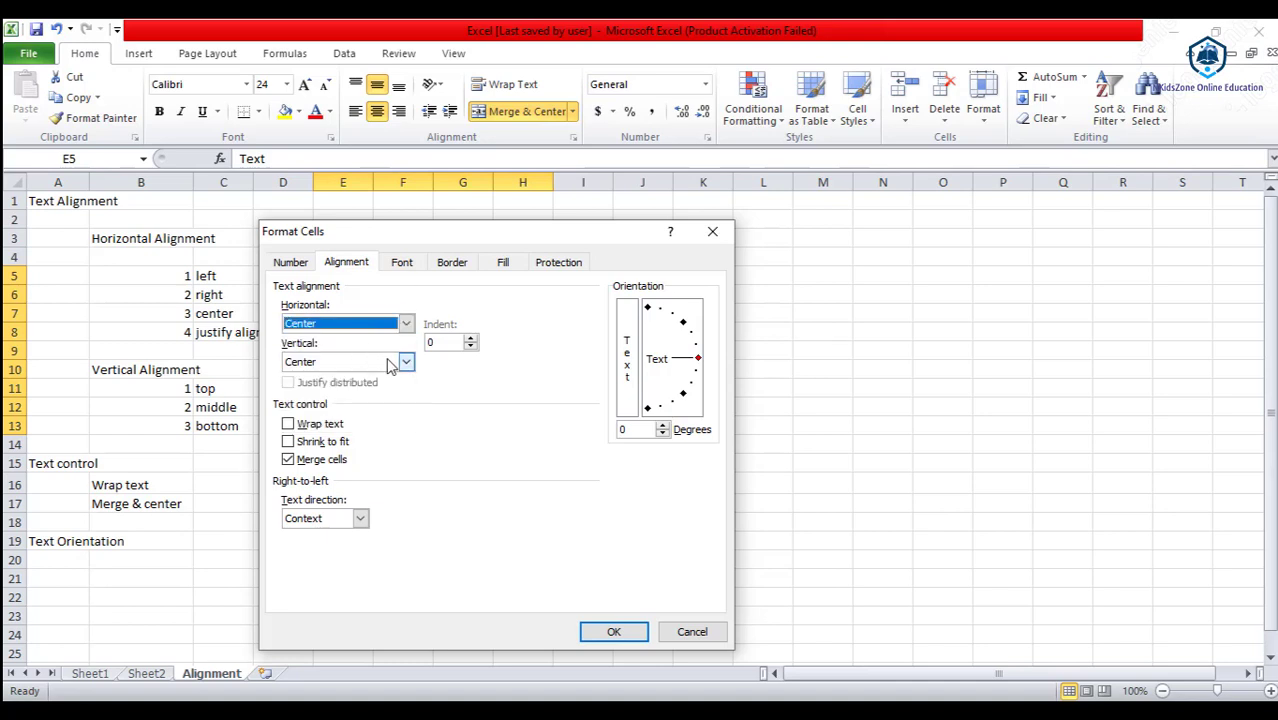
{"action": "left_click", "coordinate": [398, 362]}
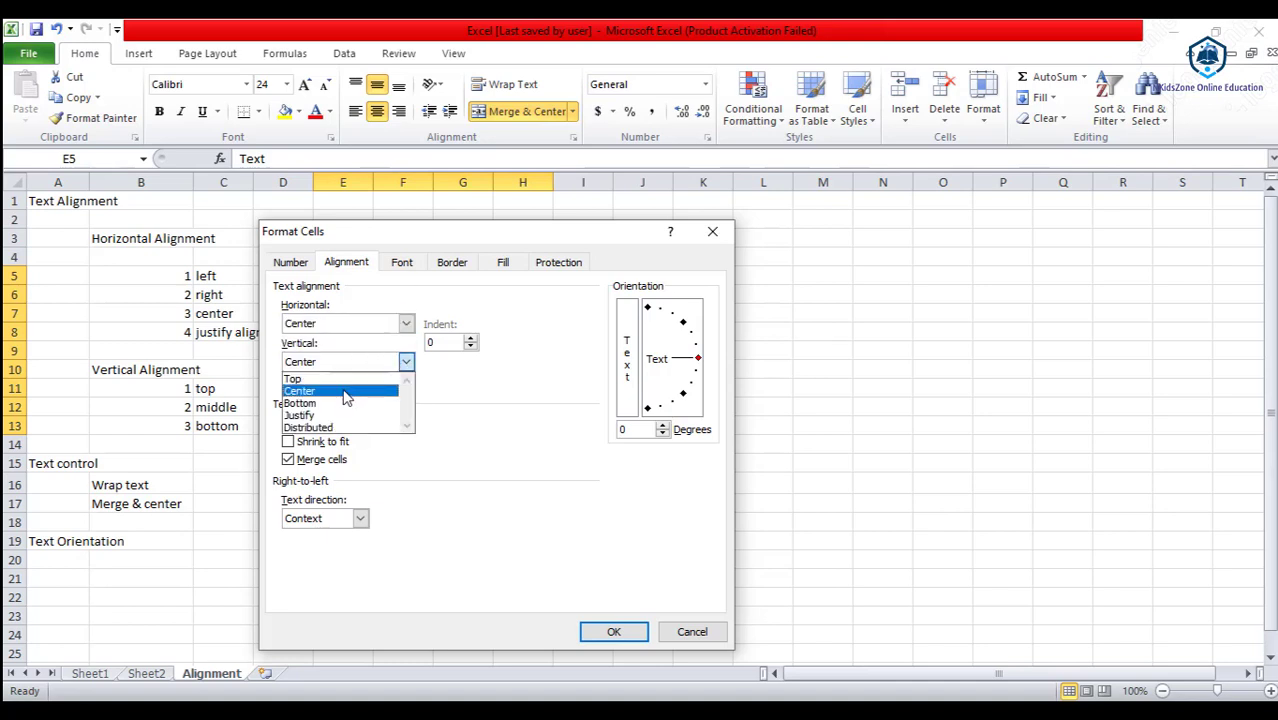
{"action": "left_click", "coordinate": [476, 389]}
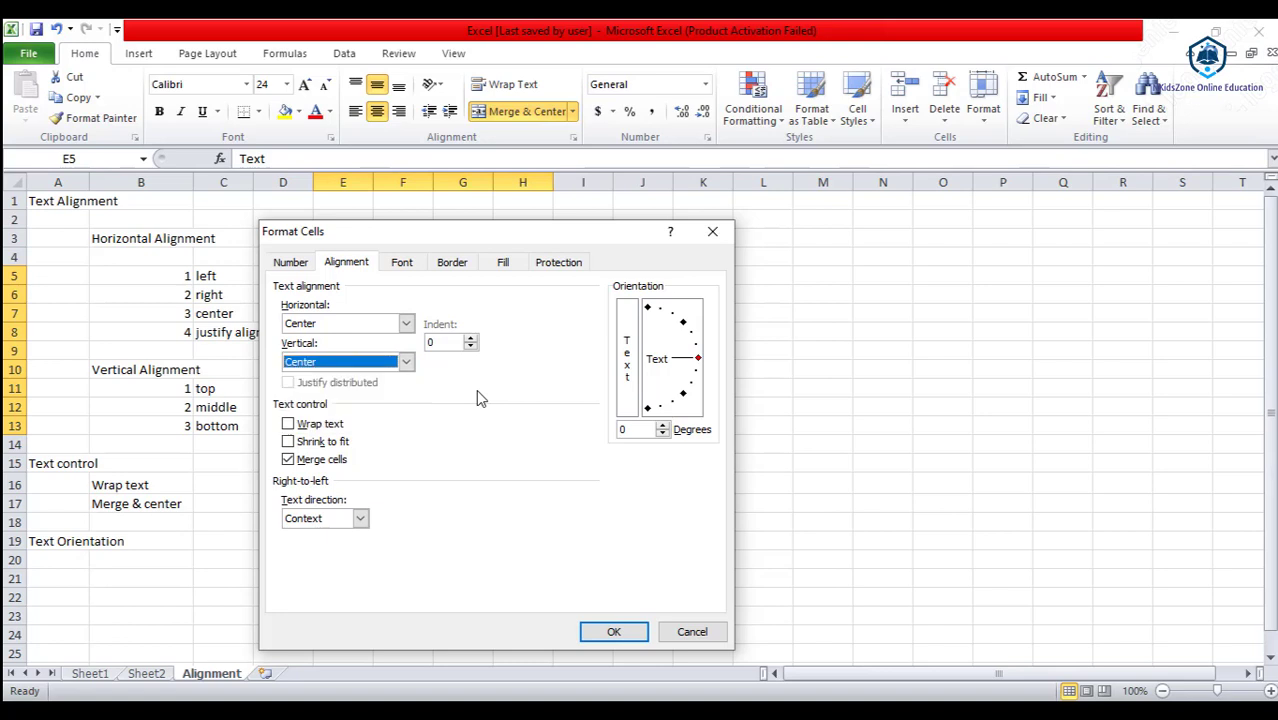
{"action": "left_click", "coordinate": [393, 326]}
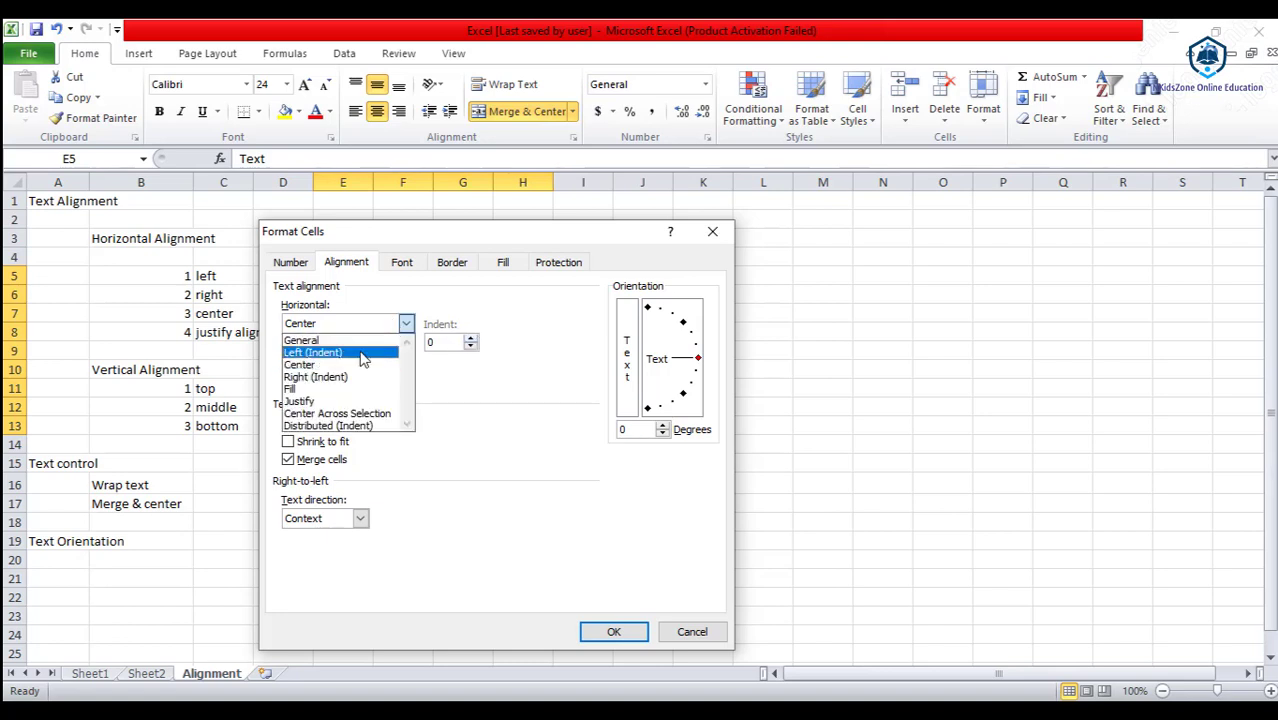
{"action": "left_click", "coordinate": [363, 355]}
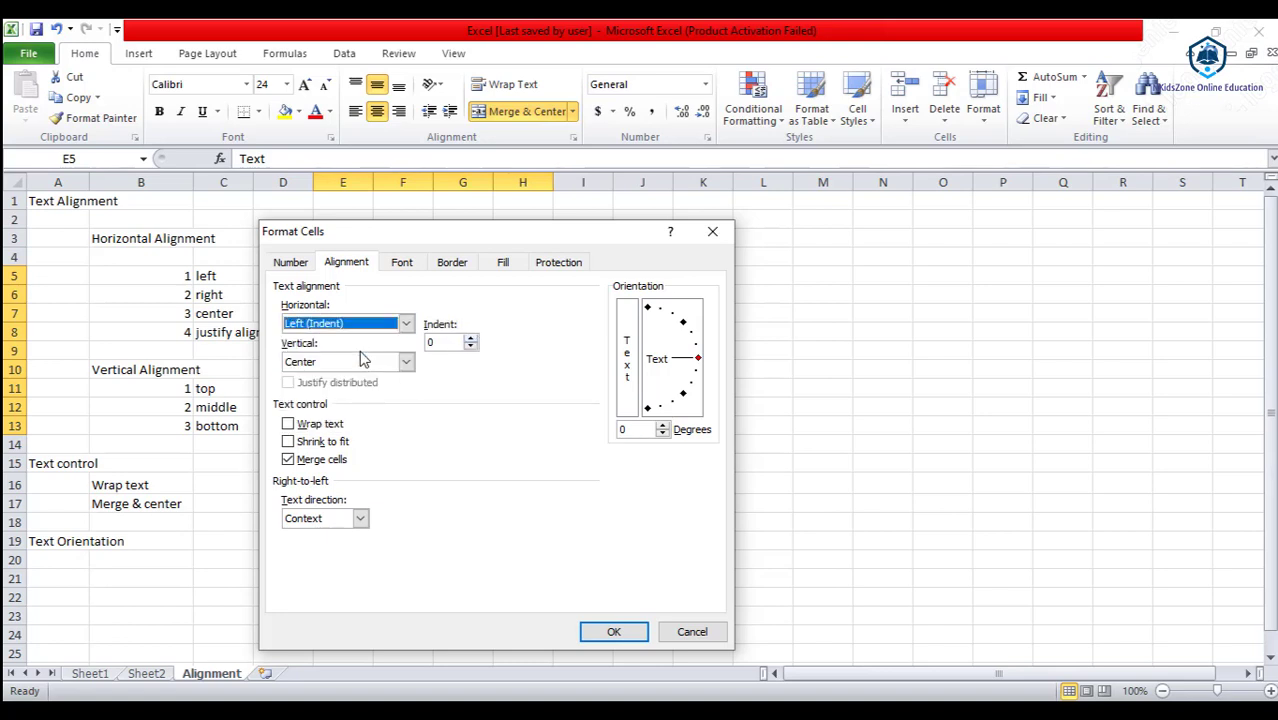
{"action": "left_click", "coordinate": [471, 339]}
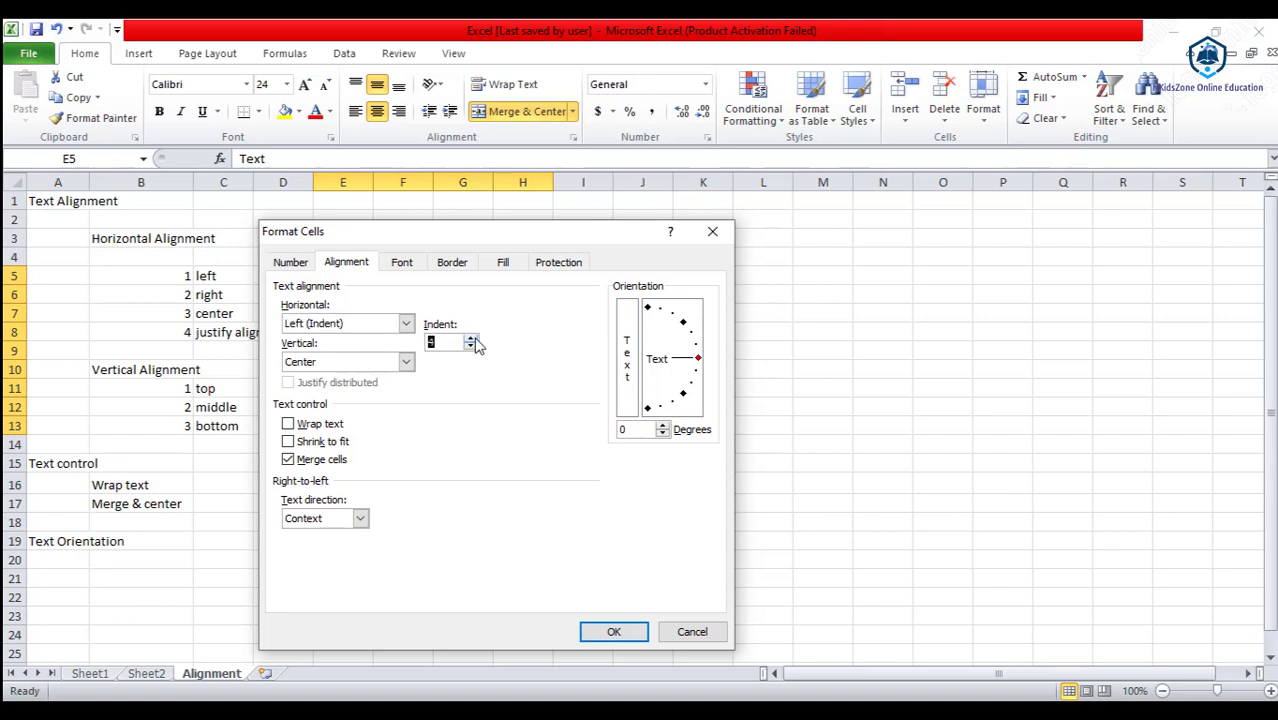
{"action": "left_click", "coordinate": [613, 636]}
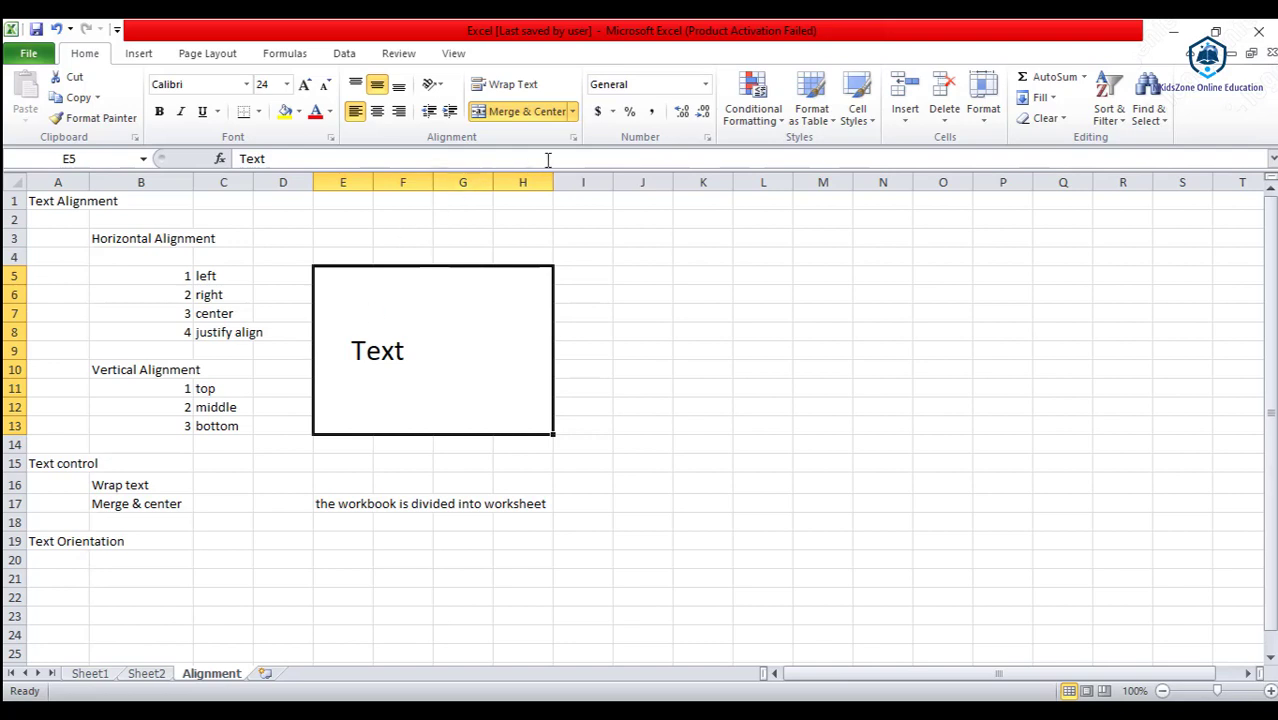
Recheck the Text block's alignment settings, keeping Left (Indent) unchanged
{"action": "left_click", "coordinate": [573, 139]}
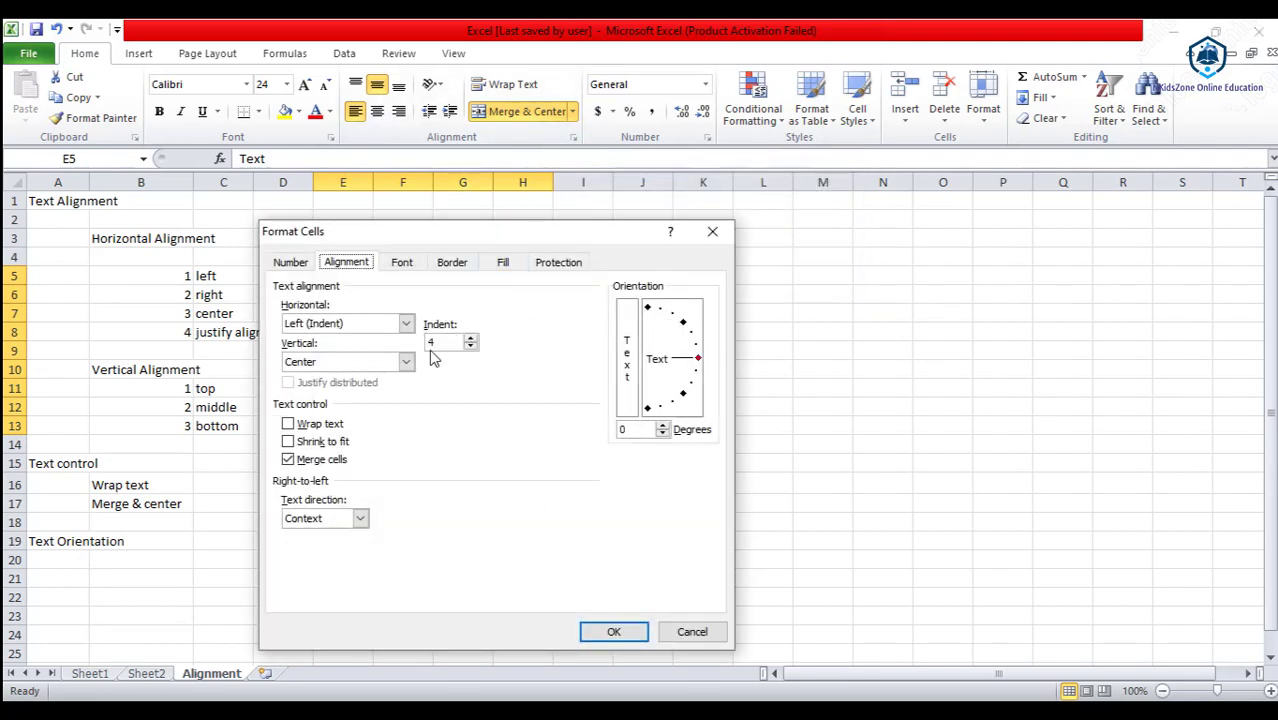
{"action": "left_click", "coordinate": [406, 324]}
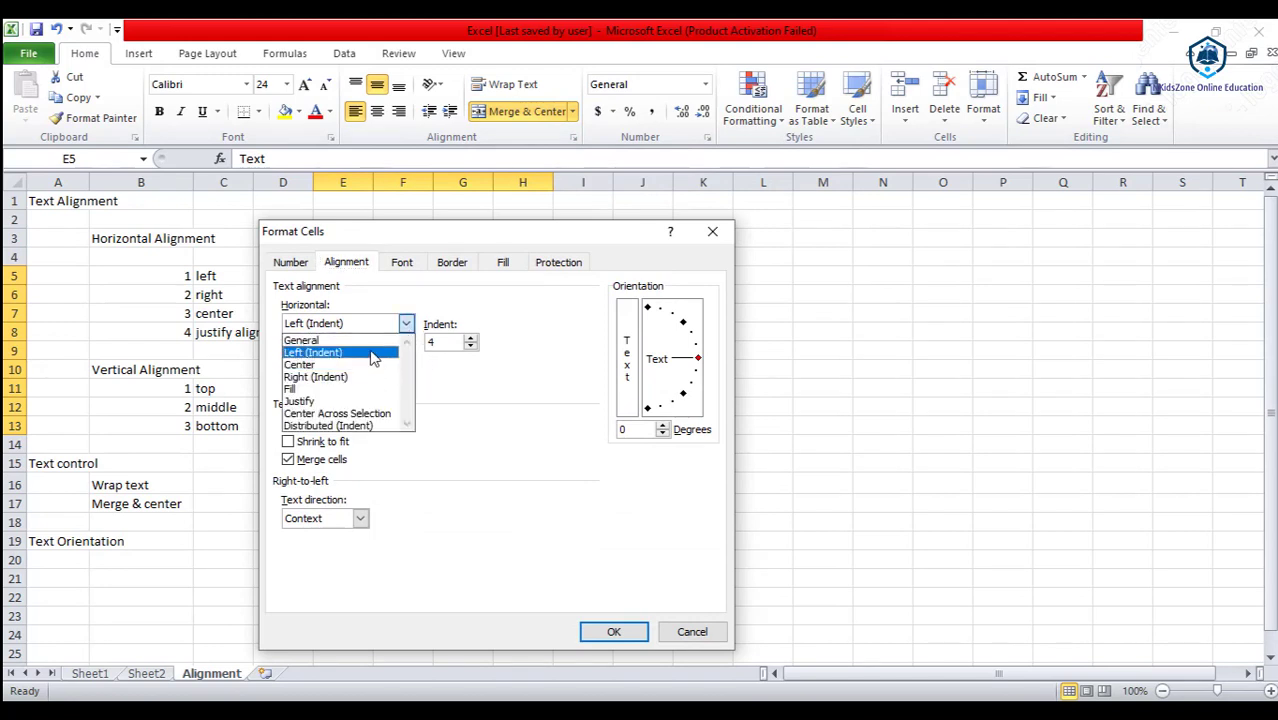
{"action": "left_click", "coordinate": [478, 306]}
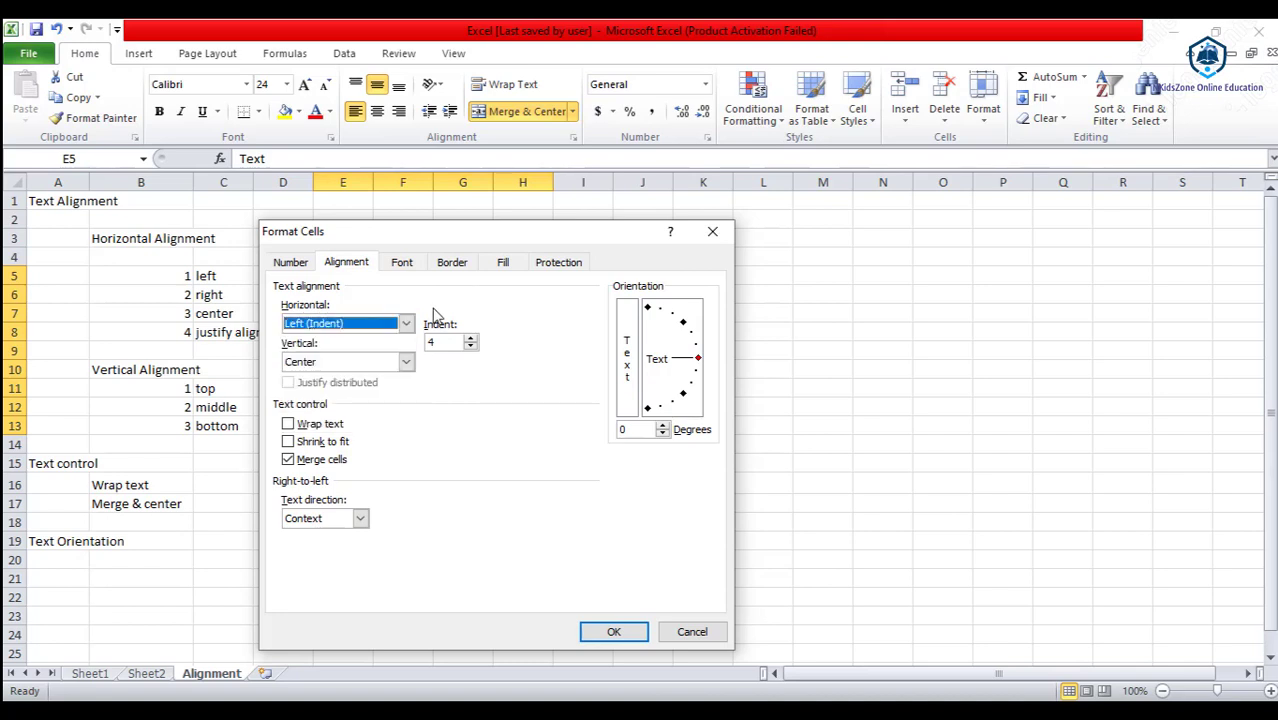
{"action": "left_click", "coordinate": [619, 630]}
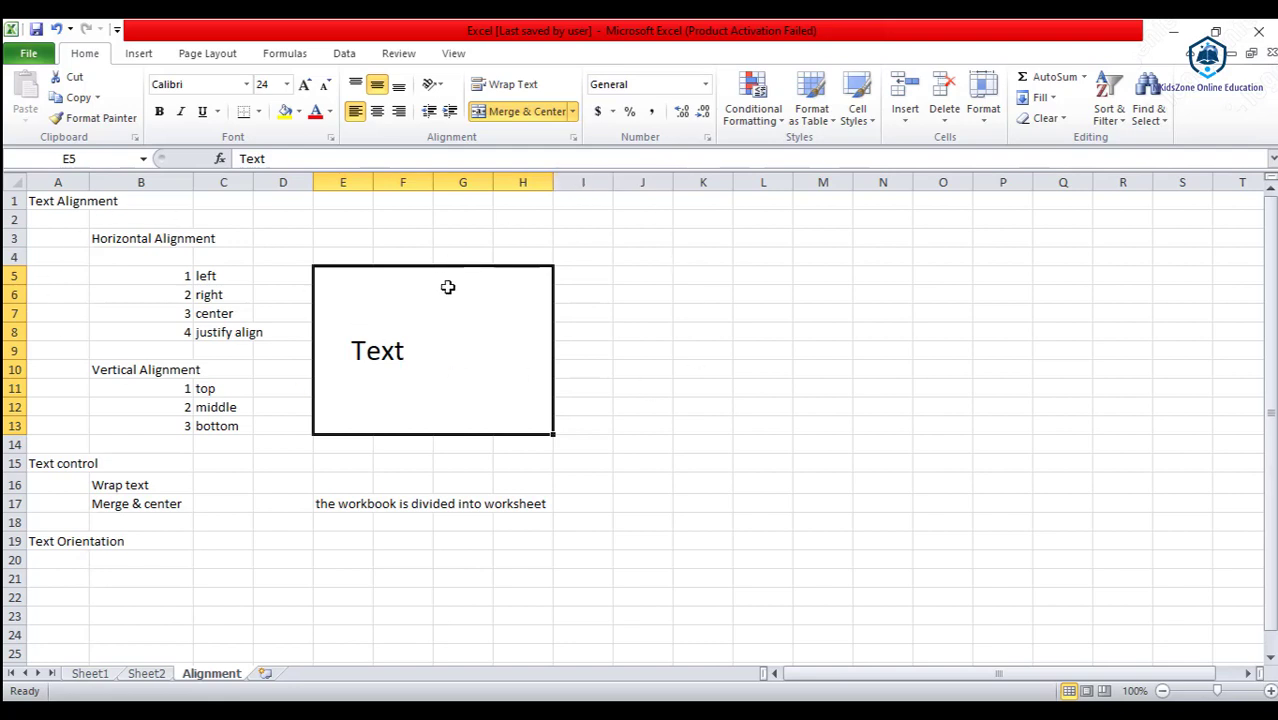
{"action": "right_click", "coordinate": [361, 345]}
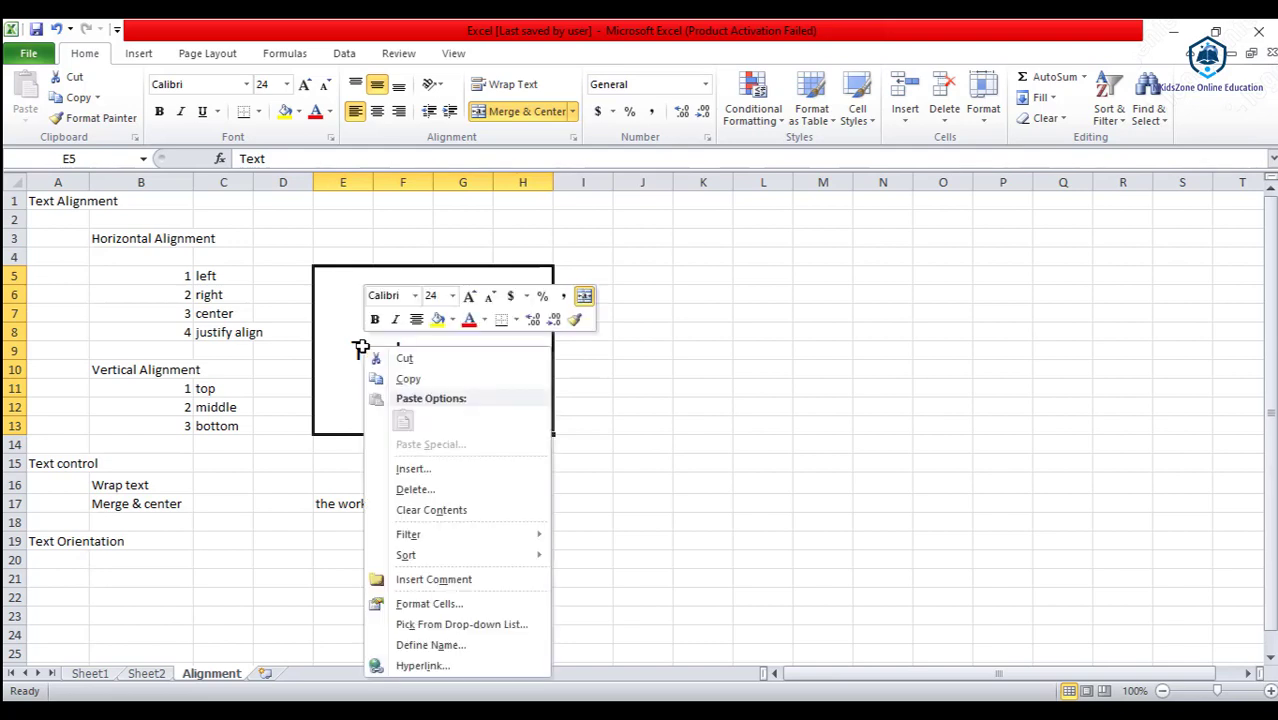
{"action": "left_click", "coordinate": [470, 605]}
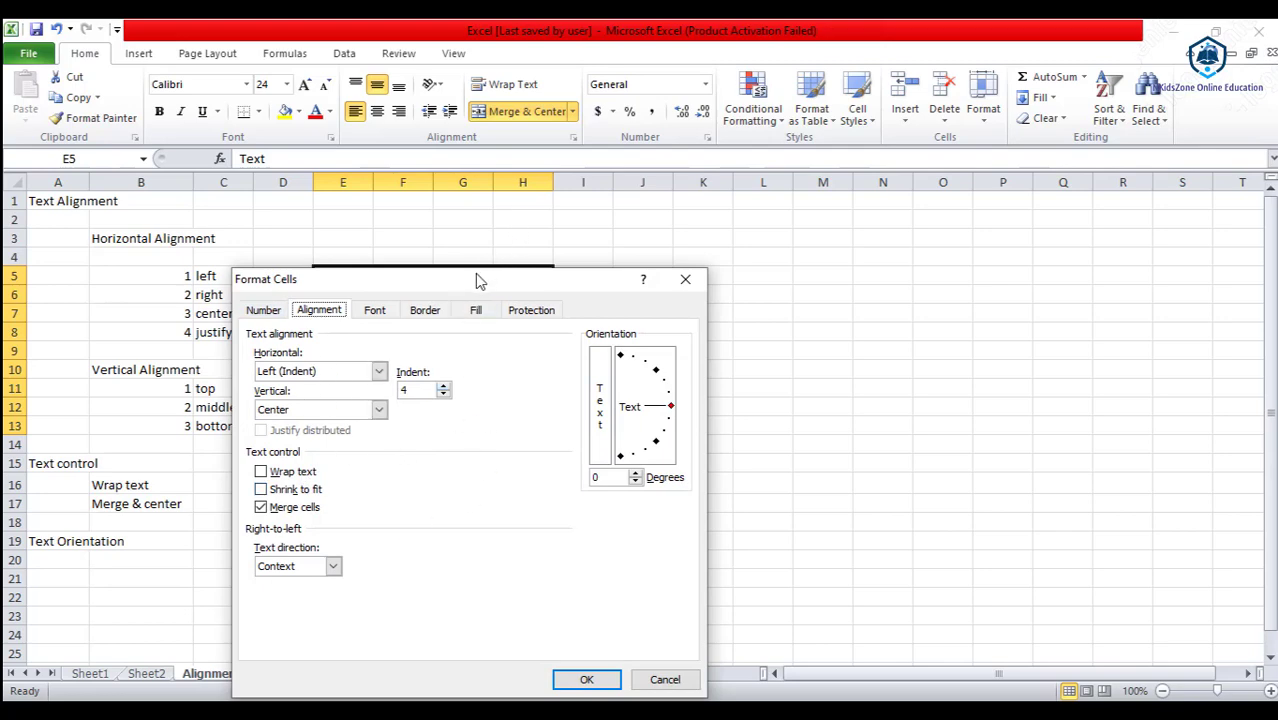
{"action": "left_click_drag", "start_coordinate": [476, 280], "coordinate": [716, 194]}
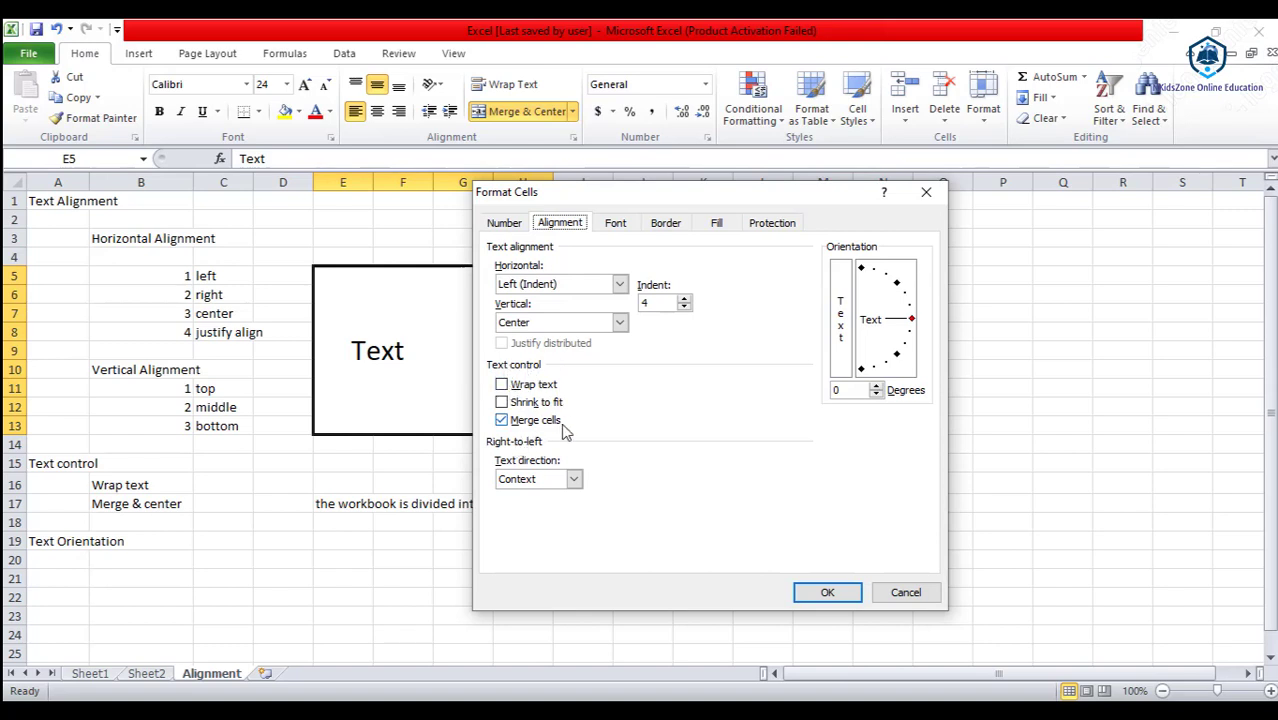
{"action": "left_click", "coordinate": [903, 594]}
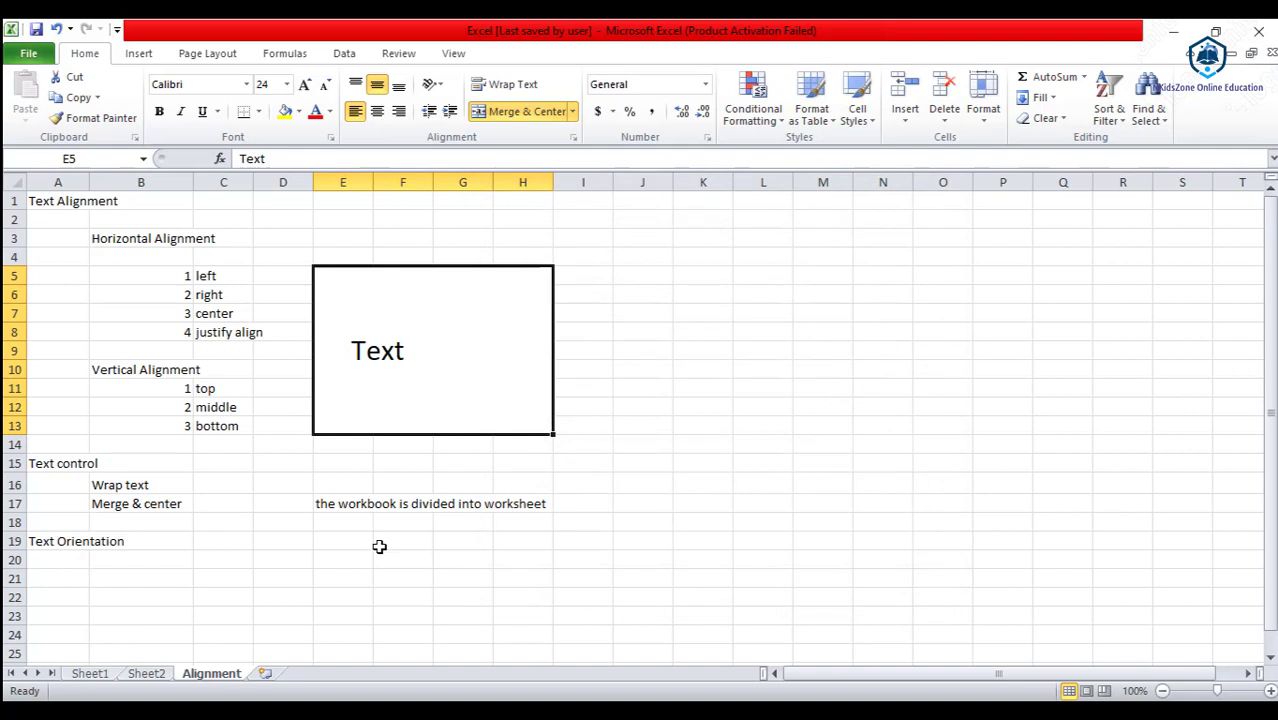
{"action": "left_click", "coordinate": [124, 487]}
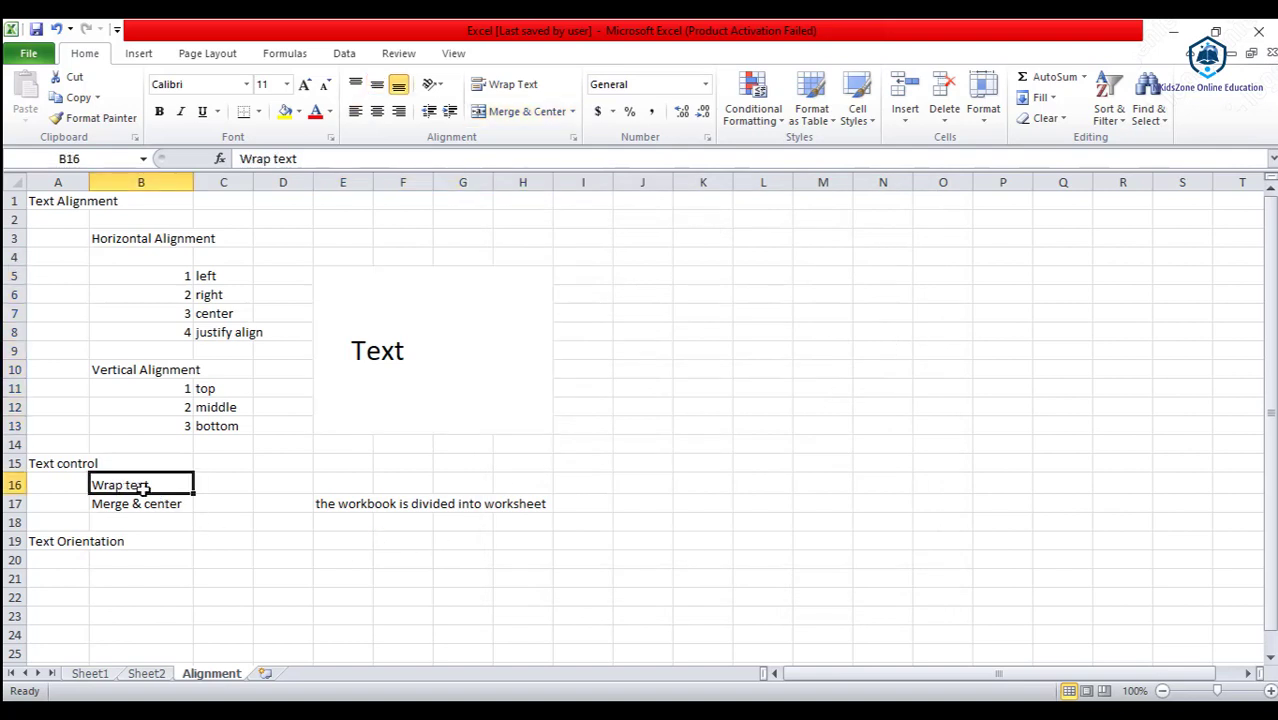
Wrap the sentence in E17 onto several lines, then select E17 through H17
{"action": "left_click", "coordinate": [351, 505]}
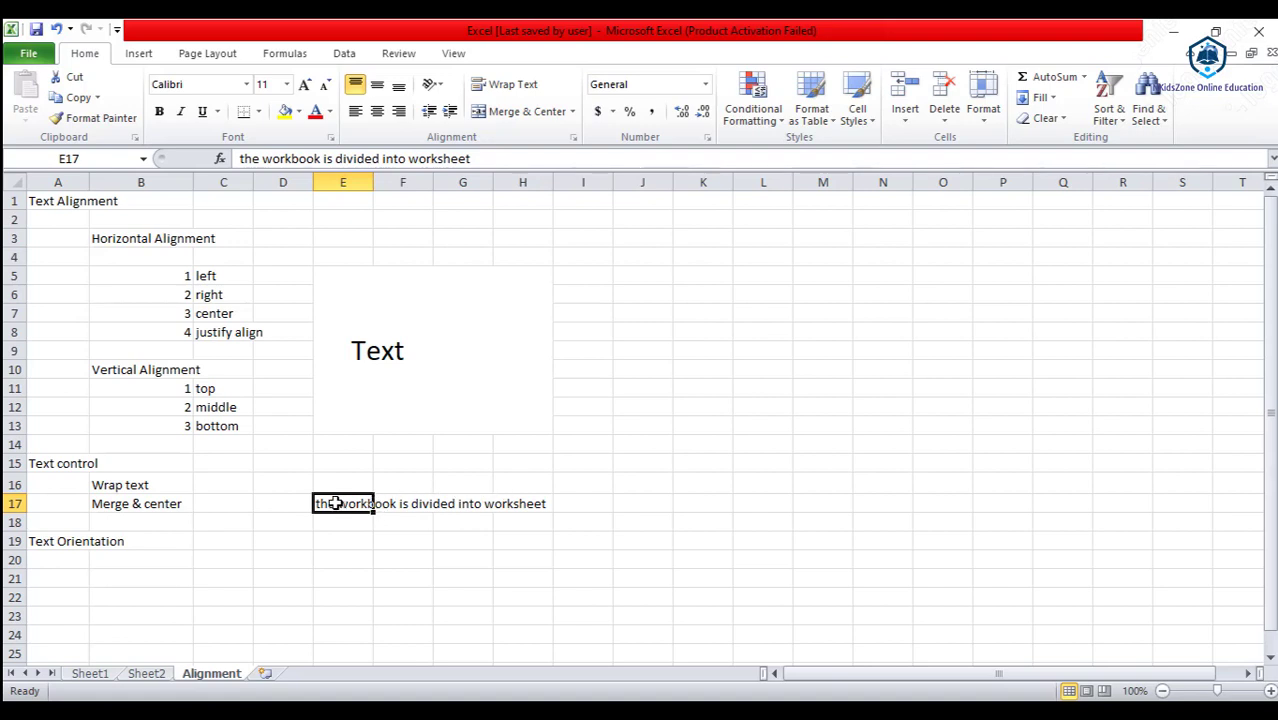
{"action": "left_click", "coordinate": [514, 94]}
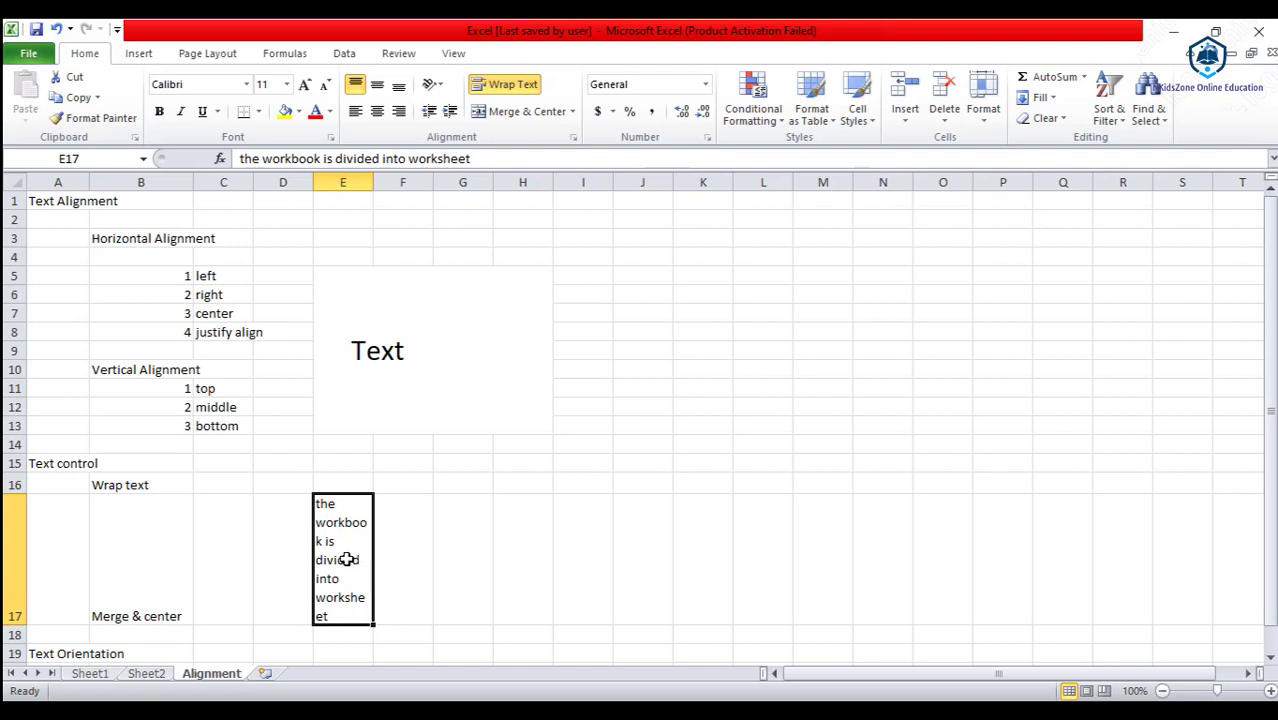
{"action": "left_click_drag", "start_coordinate": [365, 557], "coordinate": [505, 551]}
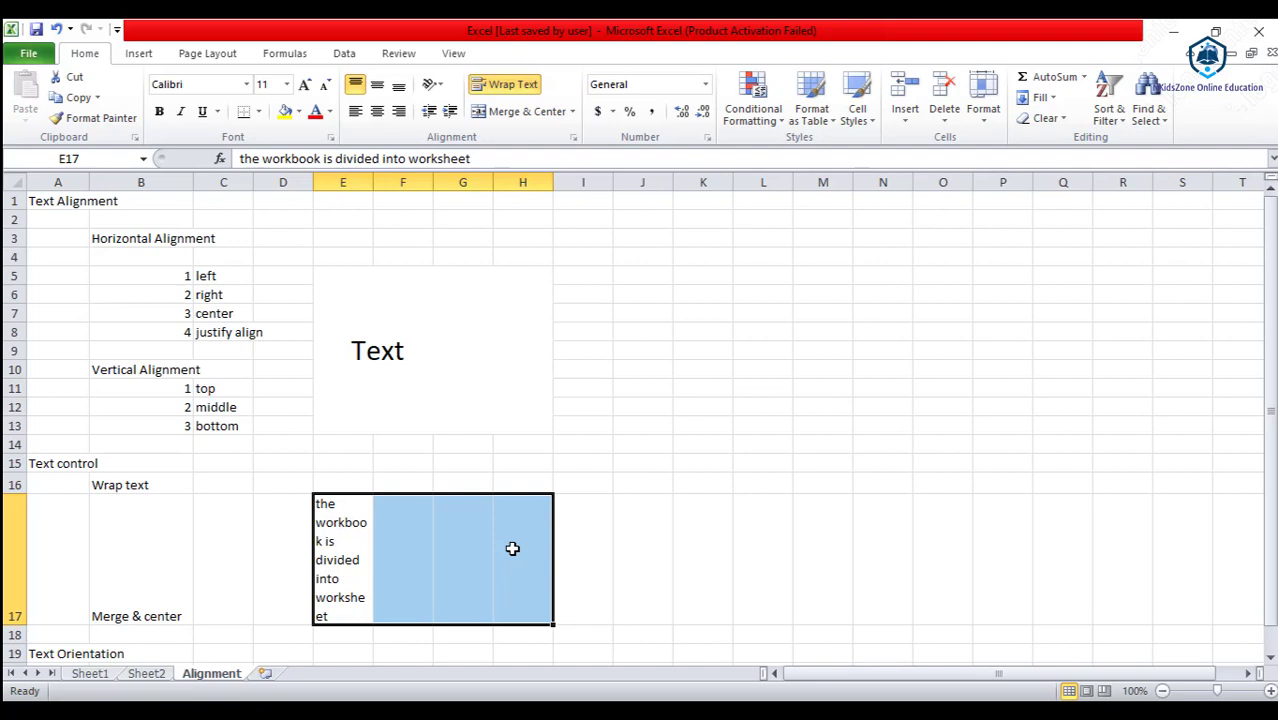
Merge and centre E17:H17 so the sentence fits on one line
{"action": "left_click", "coordinate": [521, 110]}
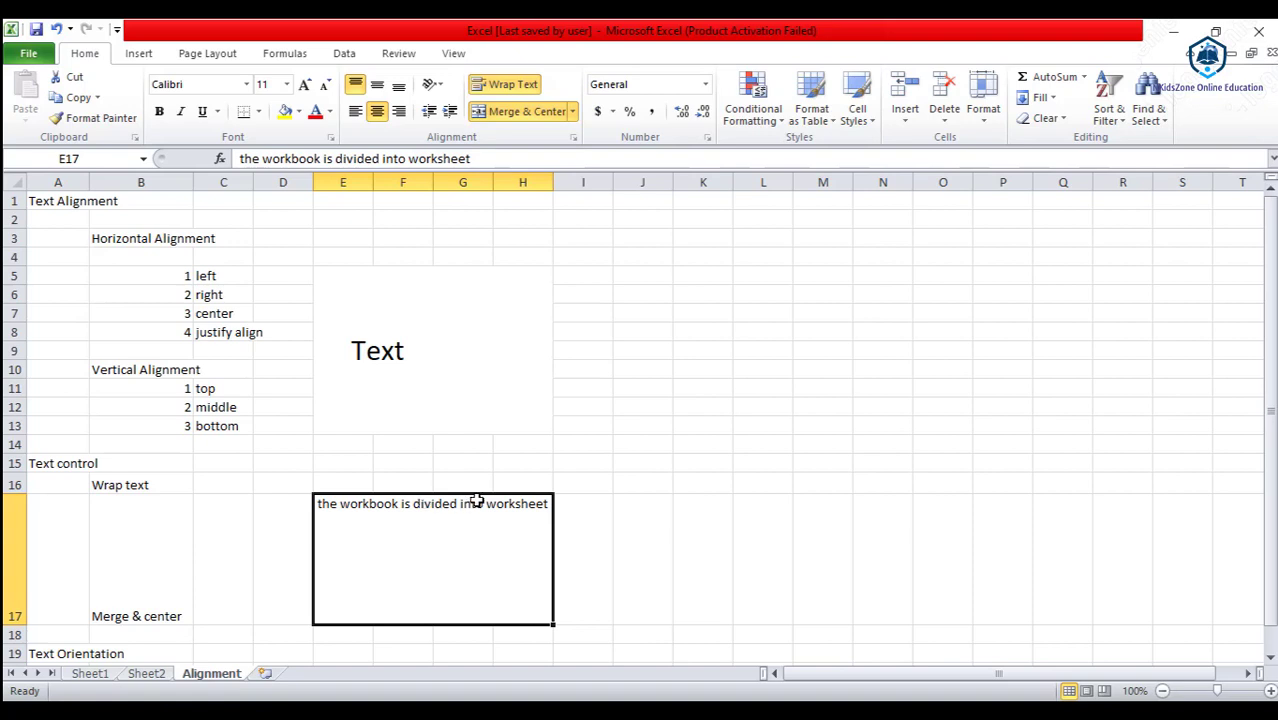
{"action": "left_click", "coordinate": [348, 443]}
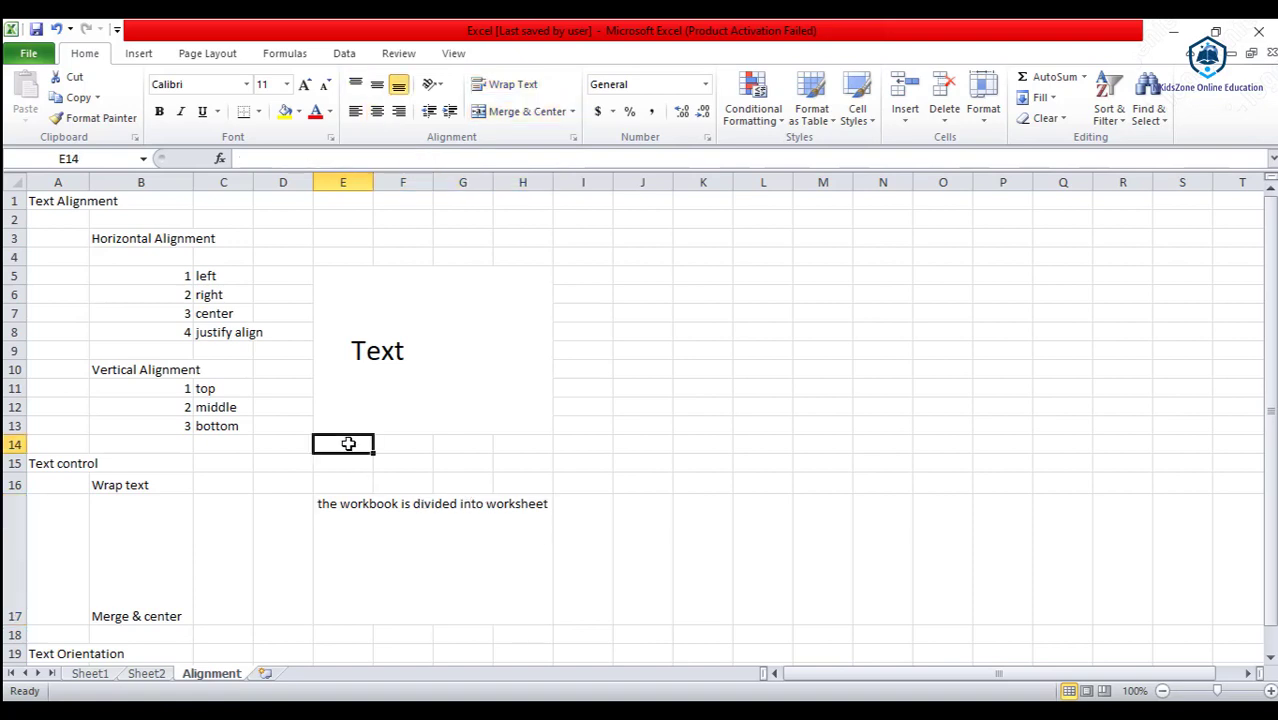
{"action": "left_click", "coordinate": [348, 181]}
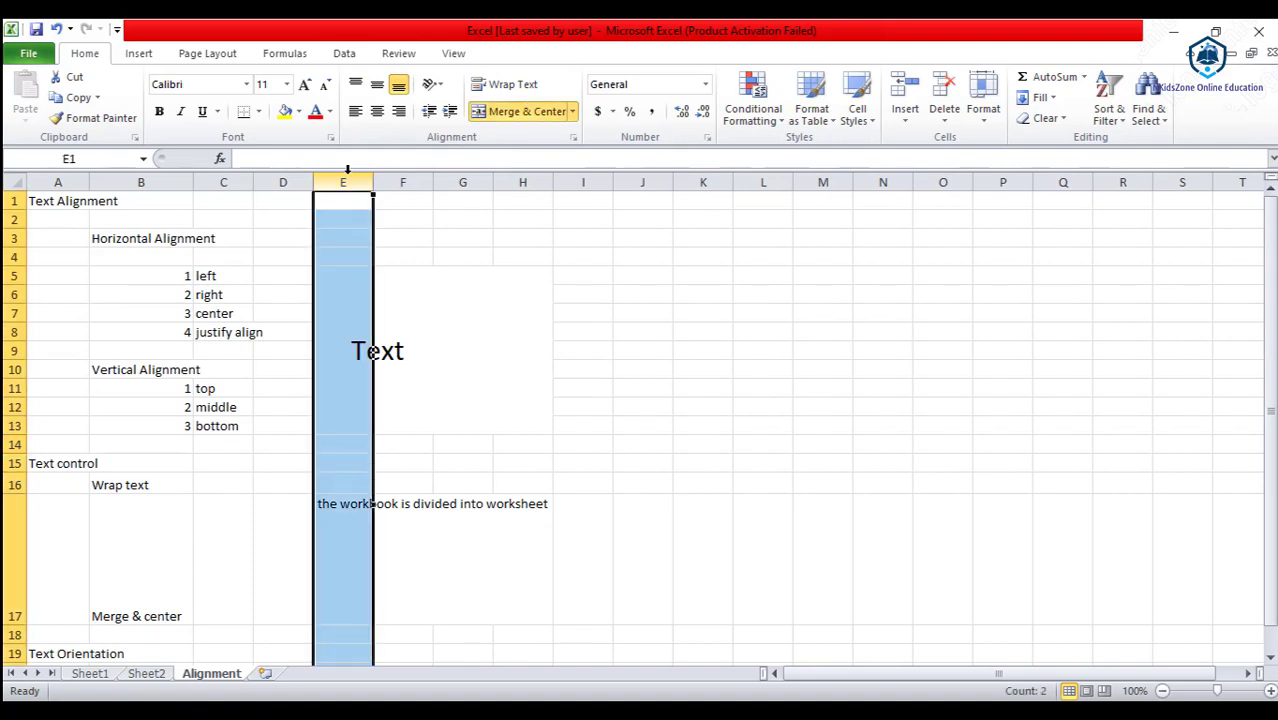
{"action": "left_click", "coordinate": [405, 181]}
{"action": "left_click", "coordinate": [475, 181]}
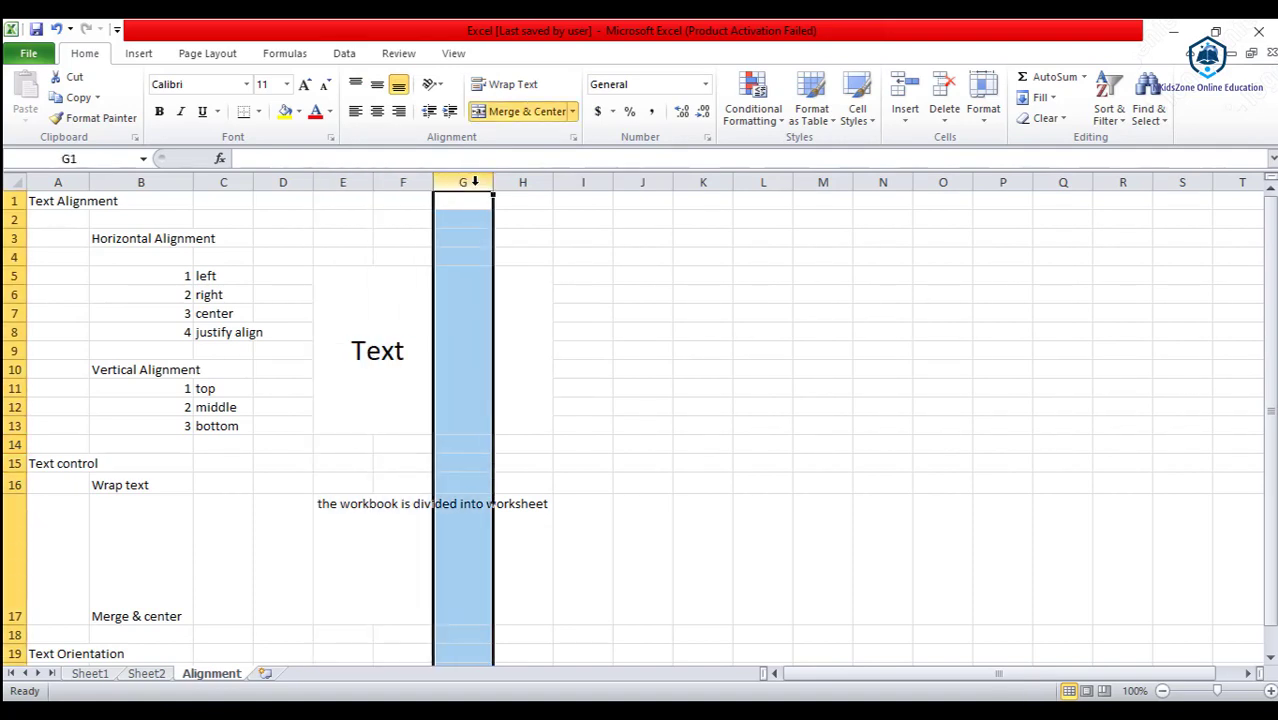
{"action": "left_click", "coordinate": [522, 181]}
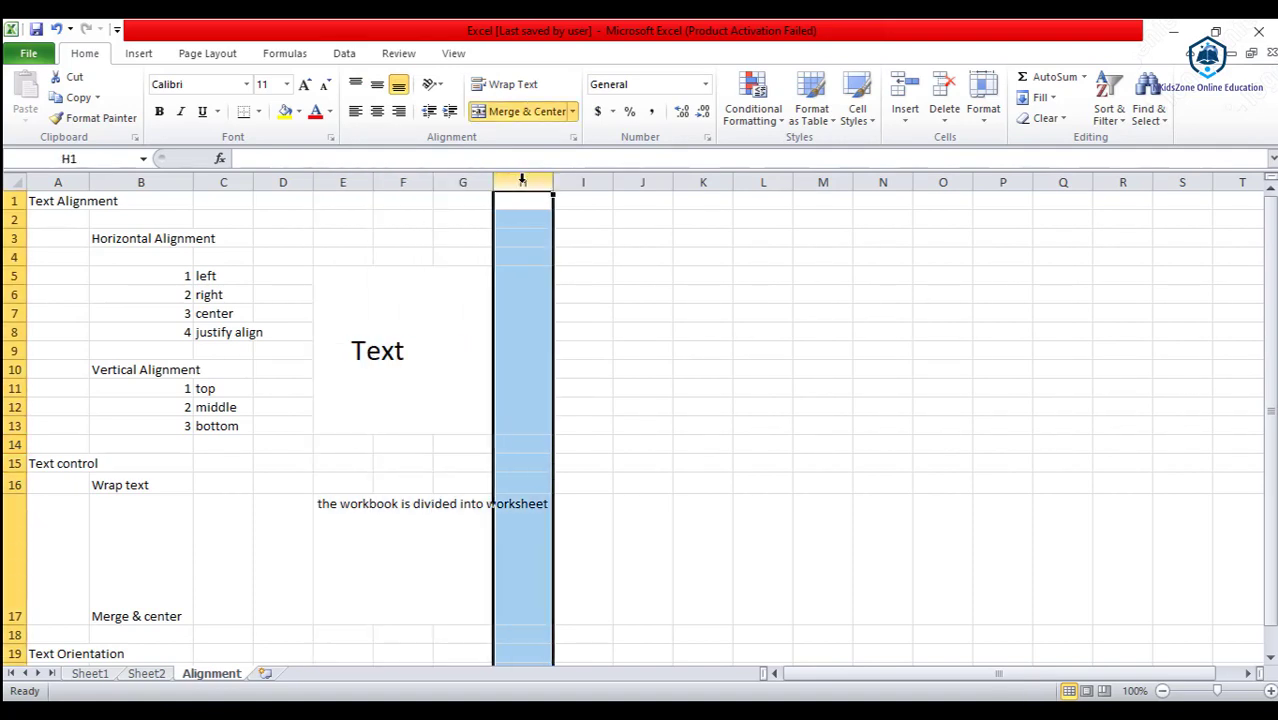
{"action": "left_click", "coordinate": [350, 550]}
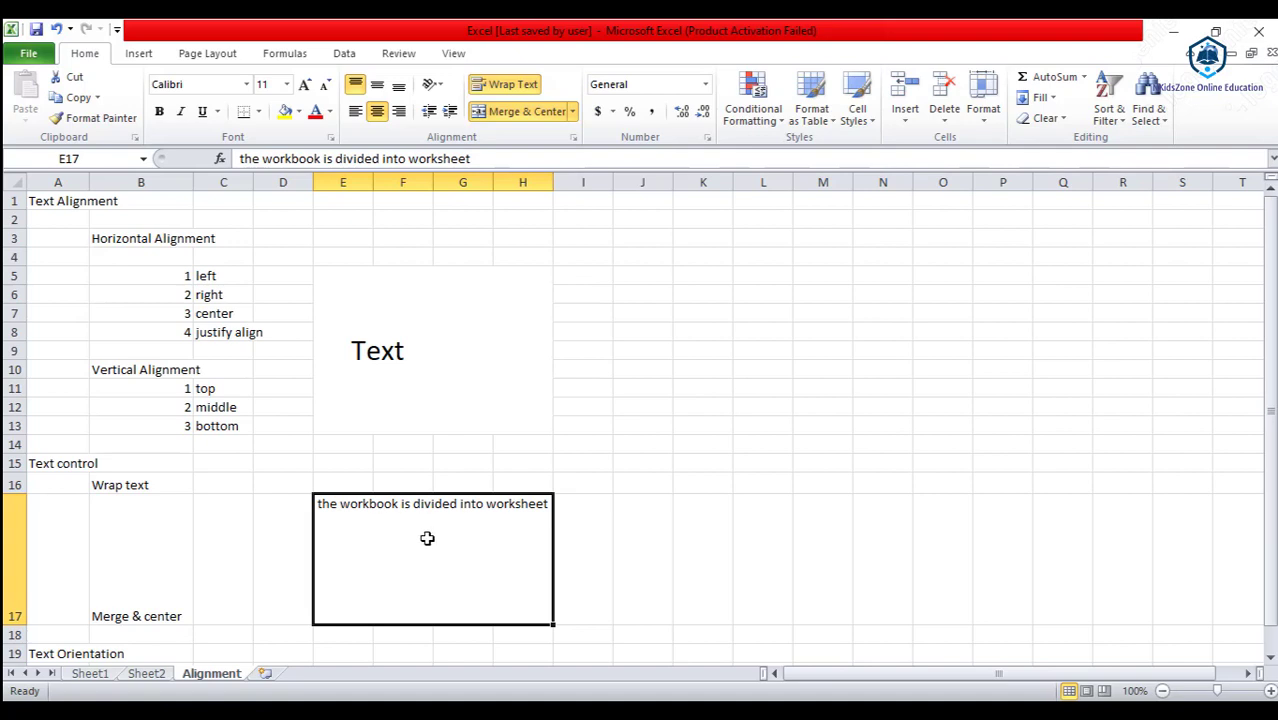
Unmerge E17:H17 so the sentence wraps within E17, then select F17
{"action": "left_click", "coordinate": [573, 112]}
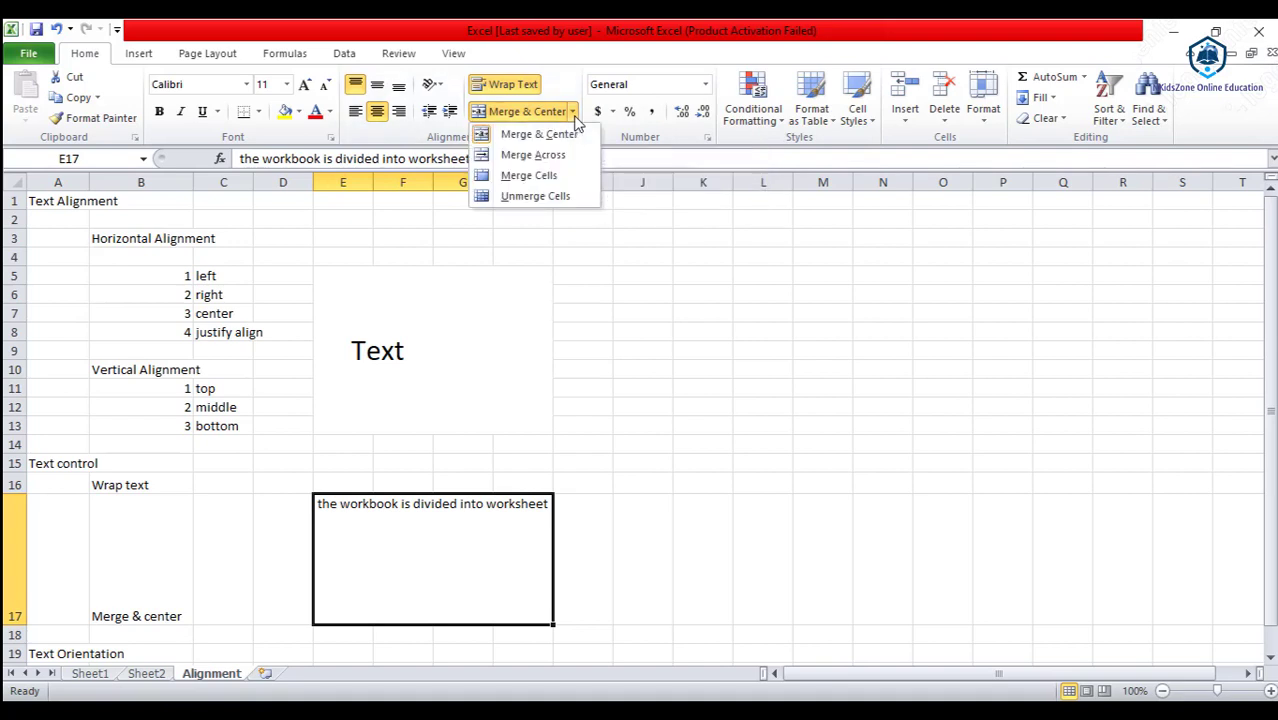
{"action": "left_click", "coordinate": [549, 195]}
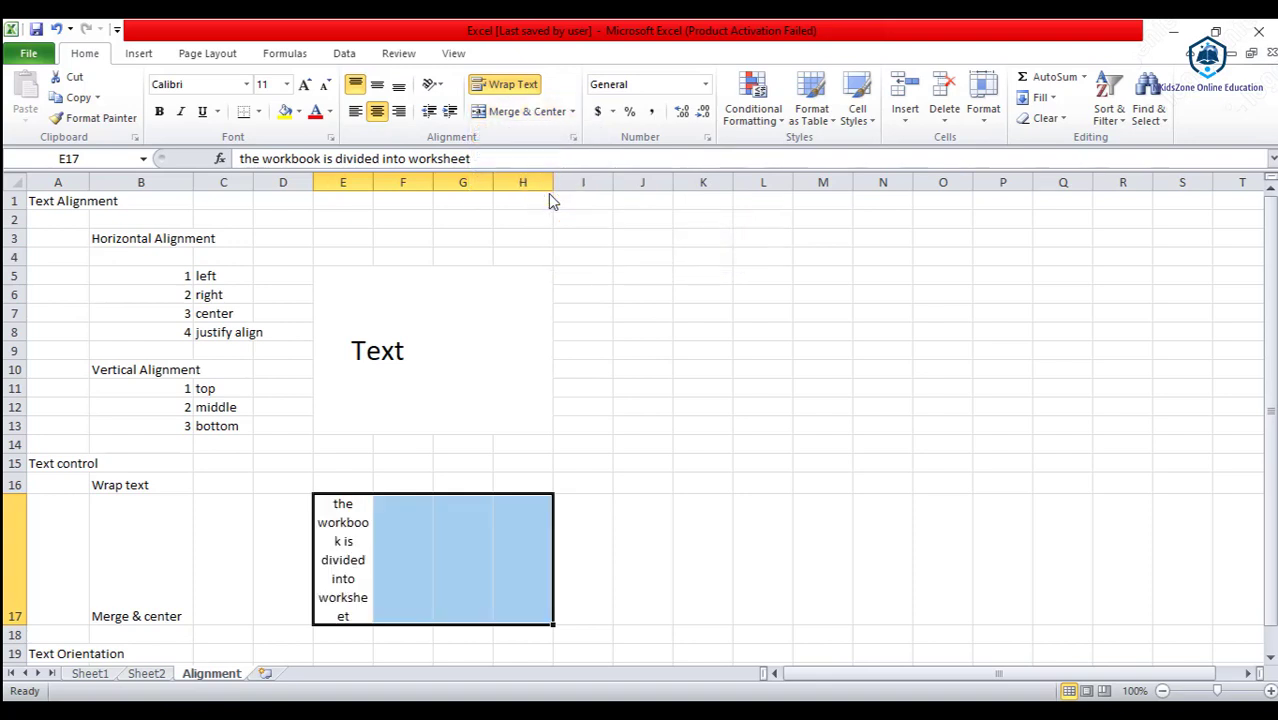
{"action": "left_click", "coordinate": [414, 564]}
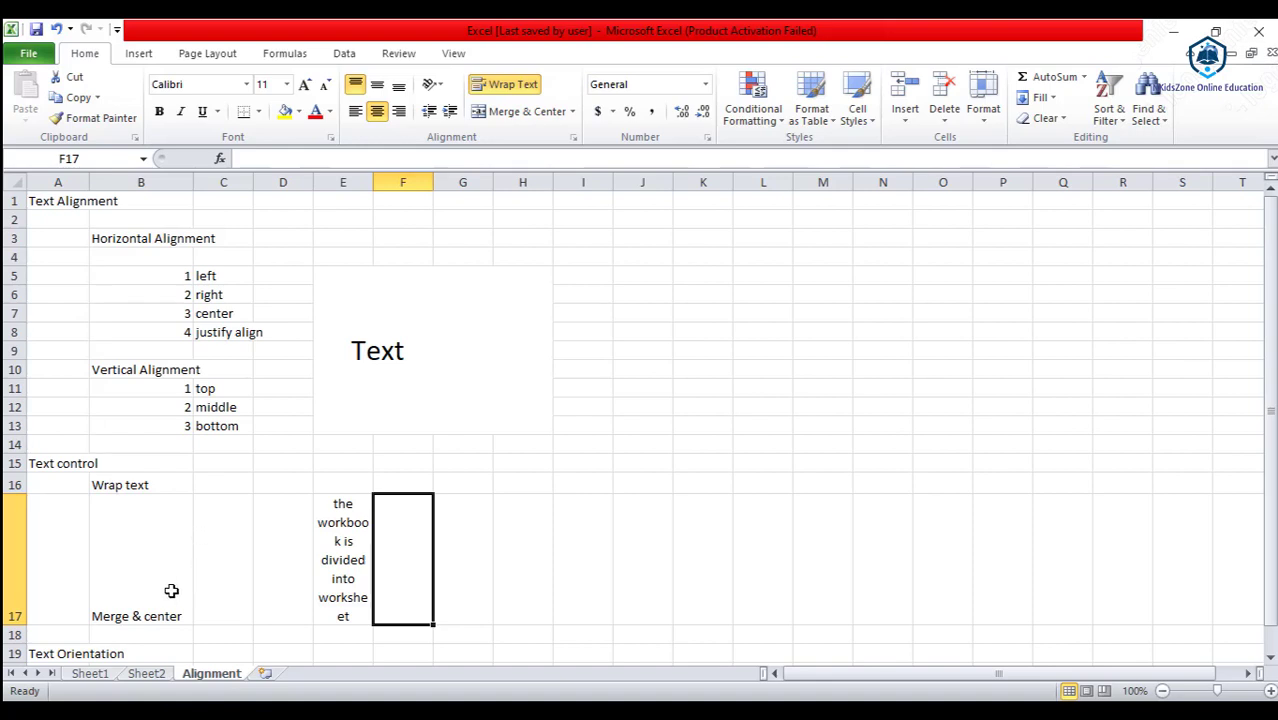
Open Format Cells for the merged Text cell E5 and move the dialog aside
{"action": "left_click", "coordinate": [392, 368]}
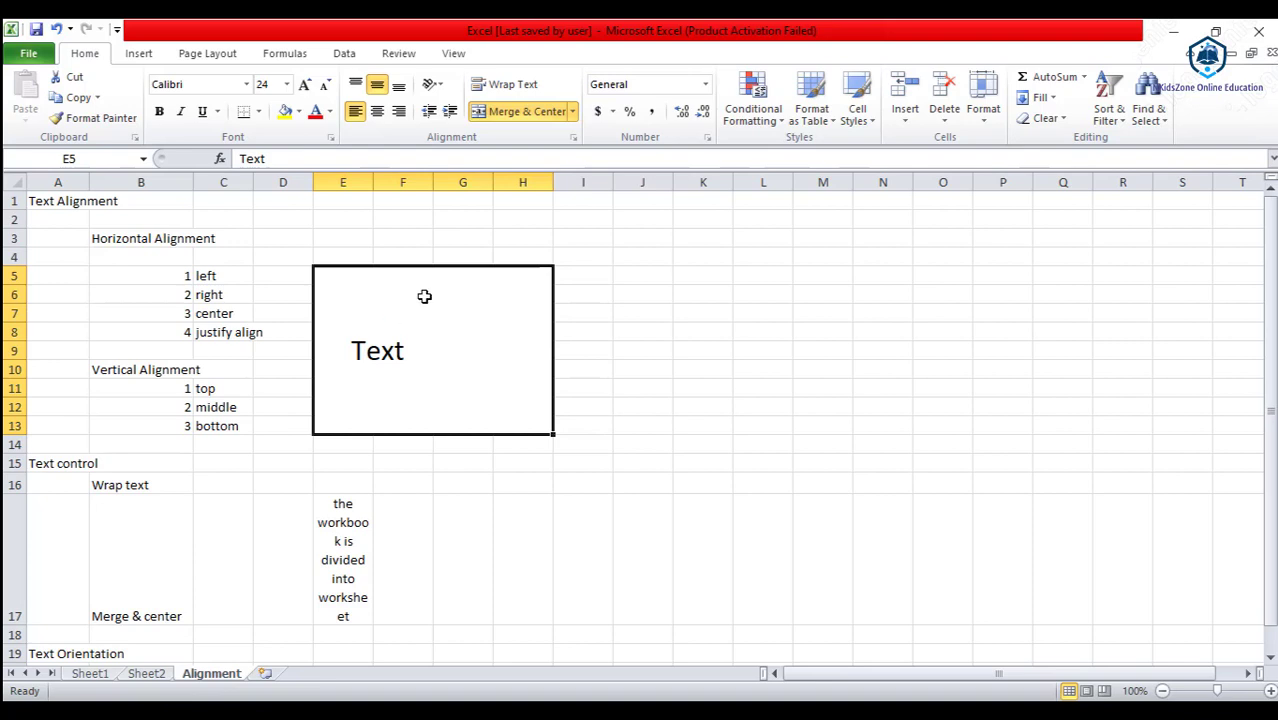
{"action": "left_click", "coordinate": [576, 138]}
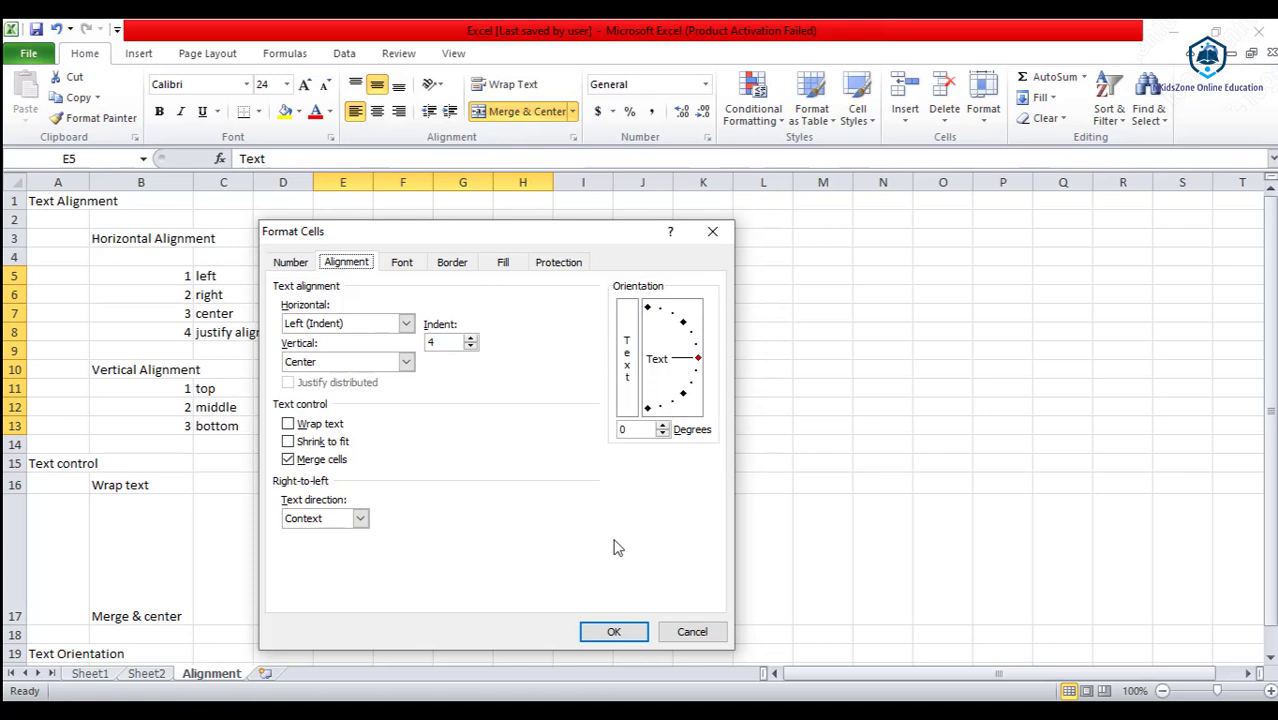
{"action": "left_click", "coordinate": [614, 632]}
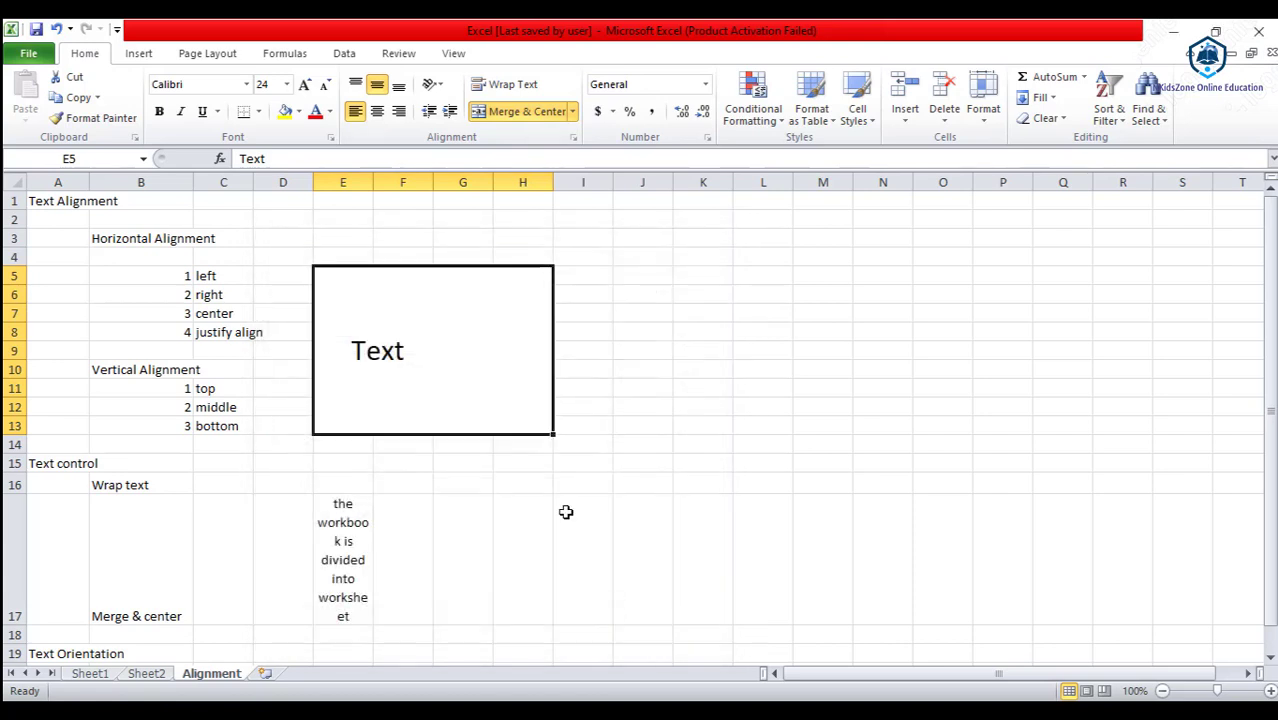
{"action": "right_click", "coordinate": [422, 322]}
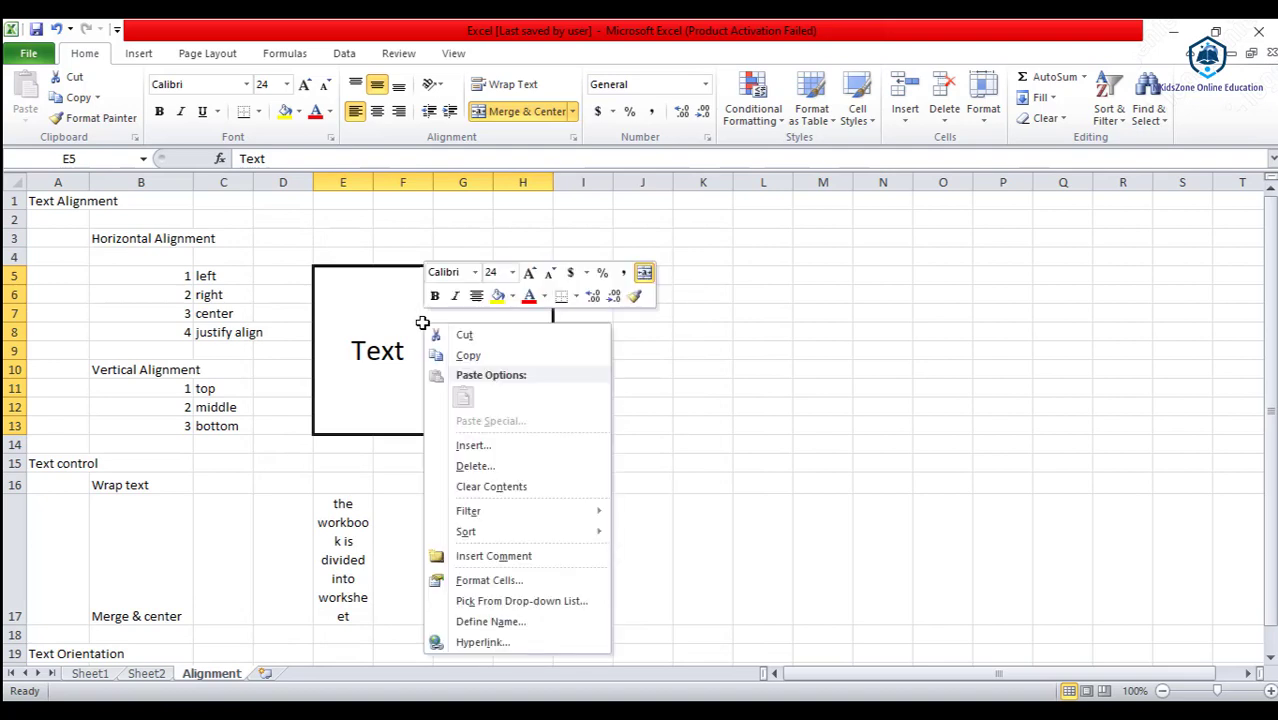
{"action": "left_click", "coordinate": [462, 582]}
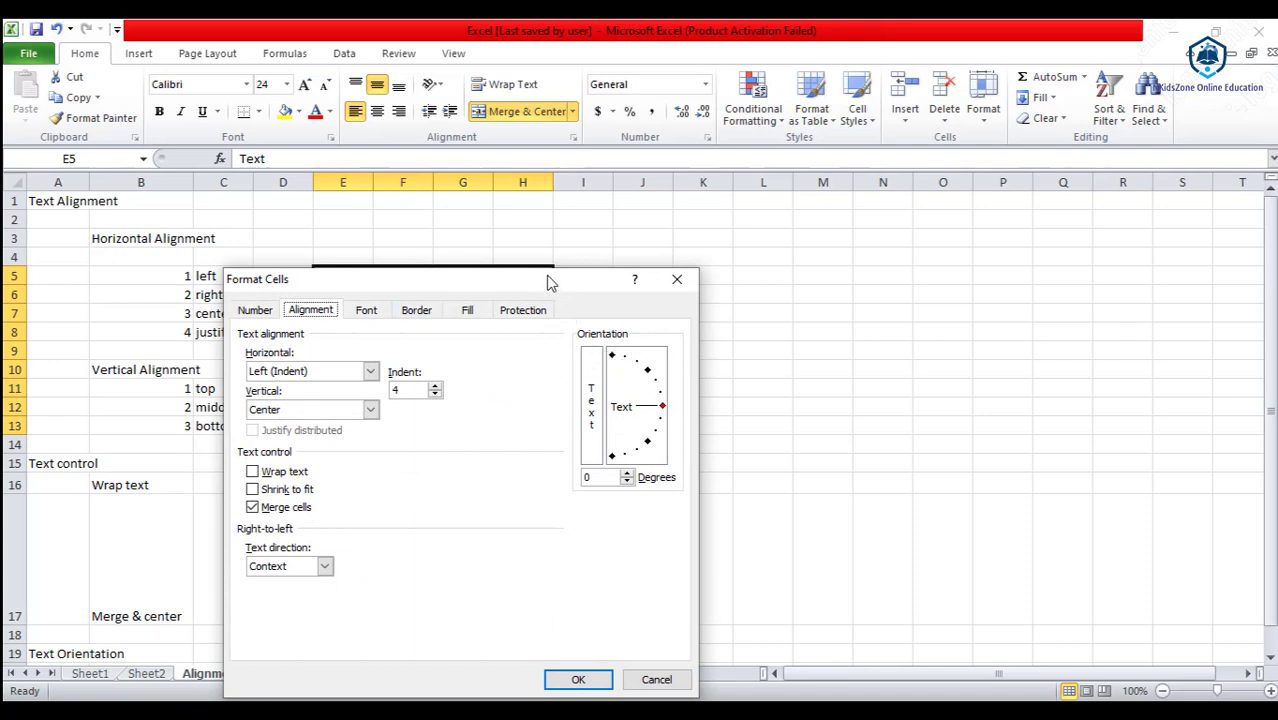
{"action": "left_click_drag", "start_coordinate": [548, 283], "coordinate": [1003, 194]}
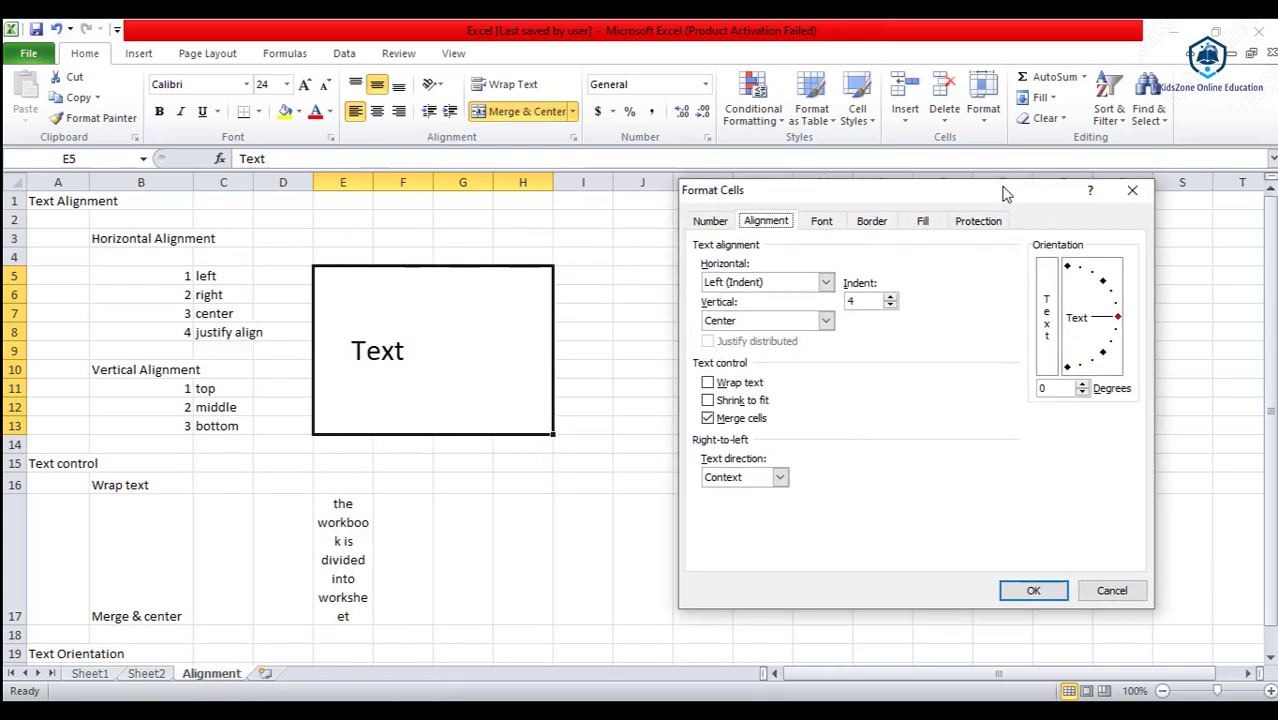
Rotate the Text cell's label to -90 degrees
{"action": "left_click", "coordinate": [1120, 320]}
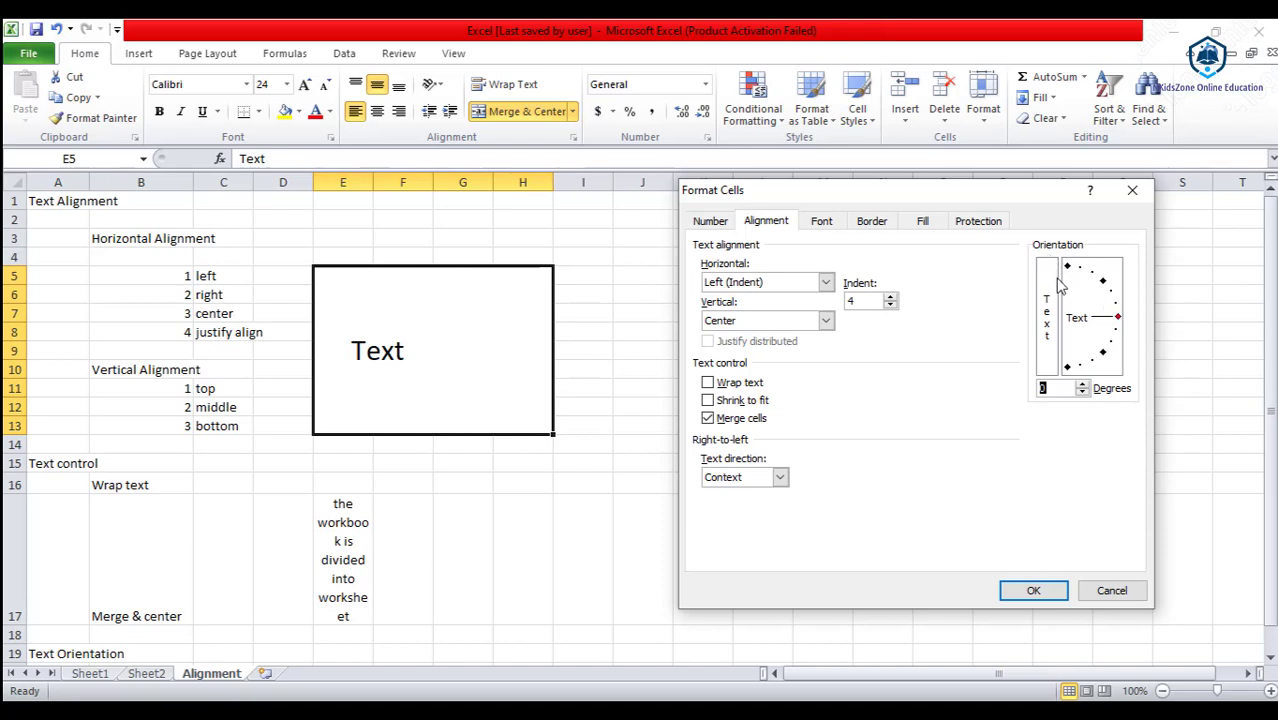
{"action": "left_click", "coordinate": [1068, 368]}
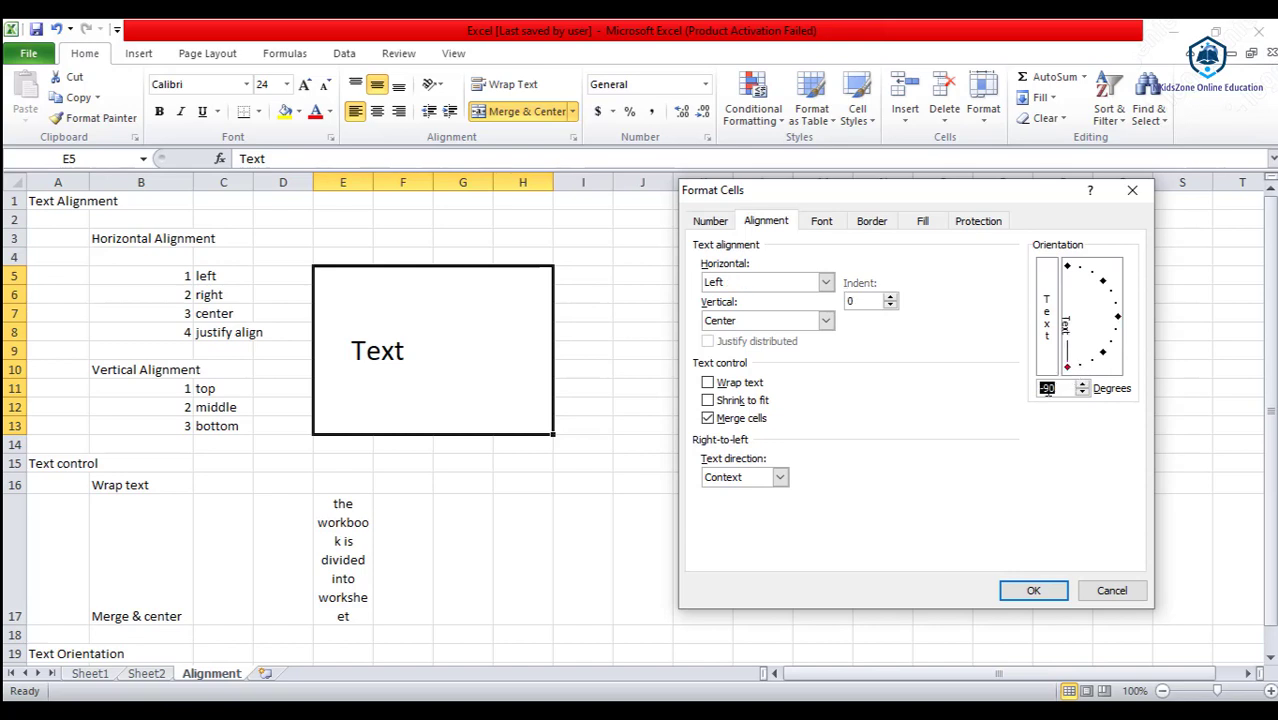
{"action": "left_click", "coordinate": [1033, 591]}
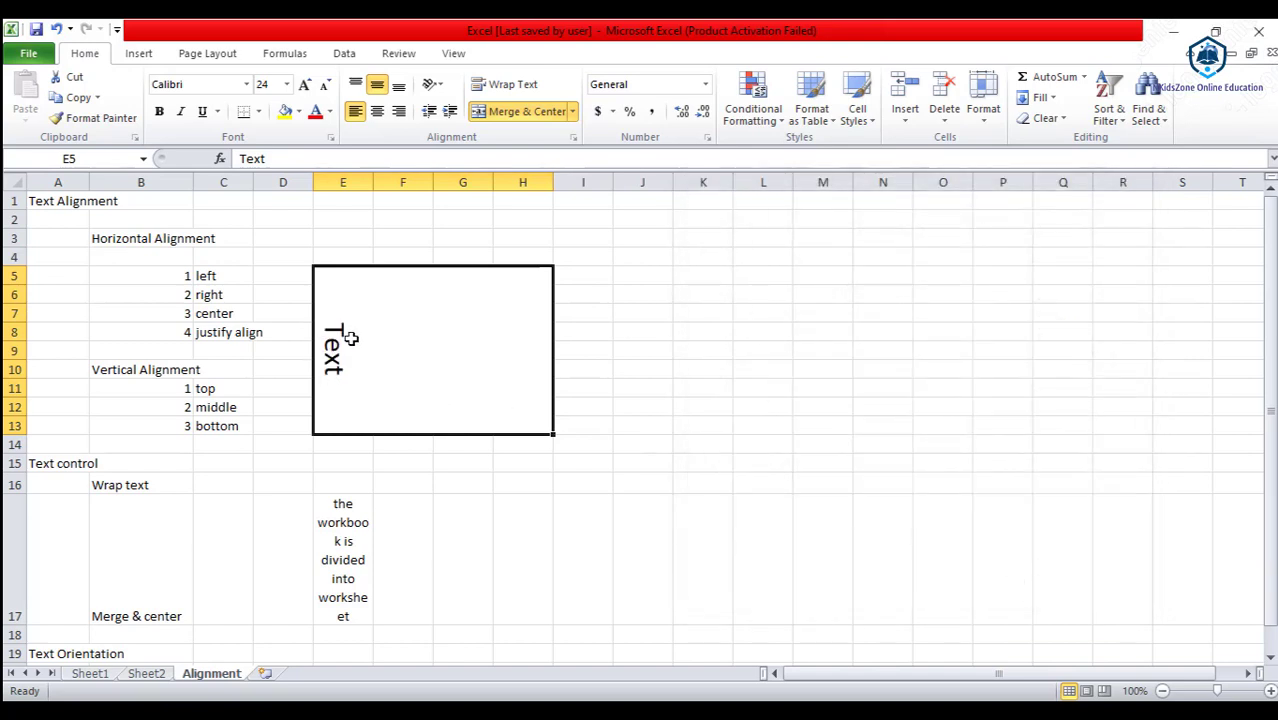
Change the Text label's orientation to 45 degrees
{"action": "left_click", "coordinate": [573, 138]}
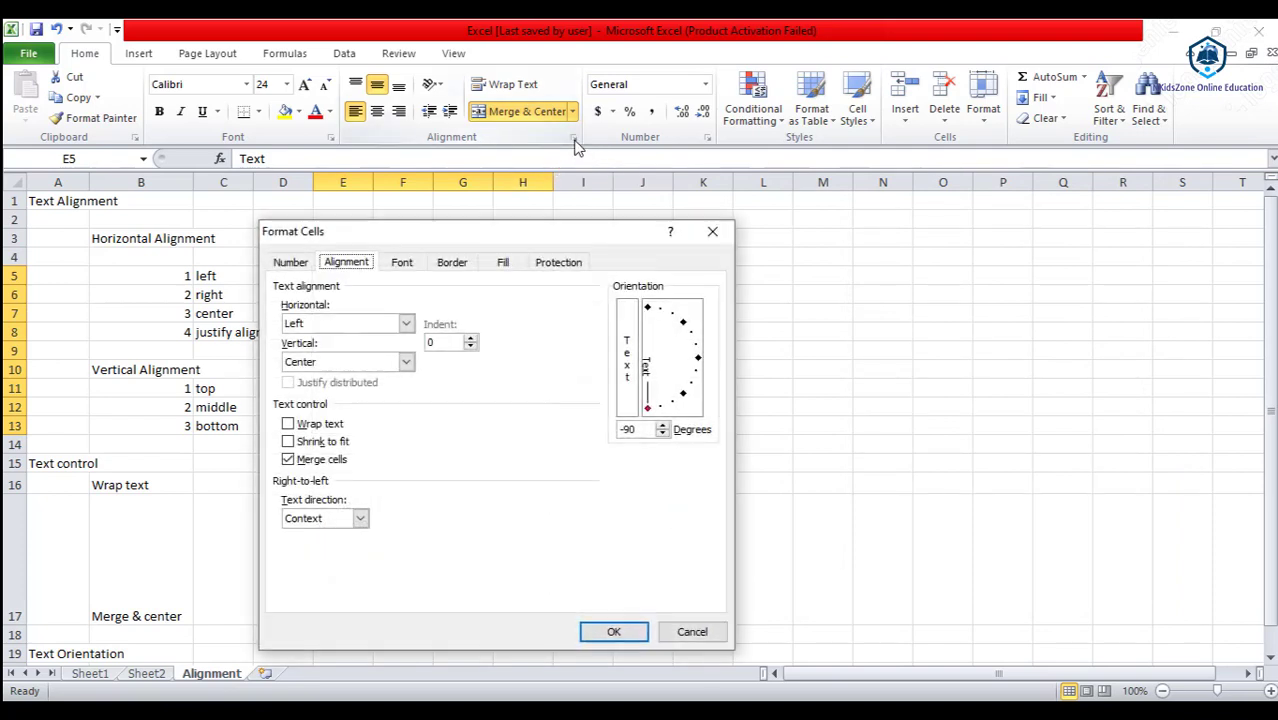
{"action": "left_click", "coordinate": [685, 325]}
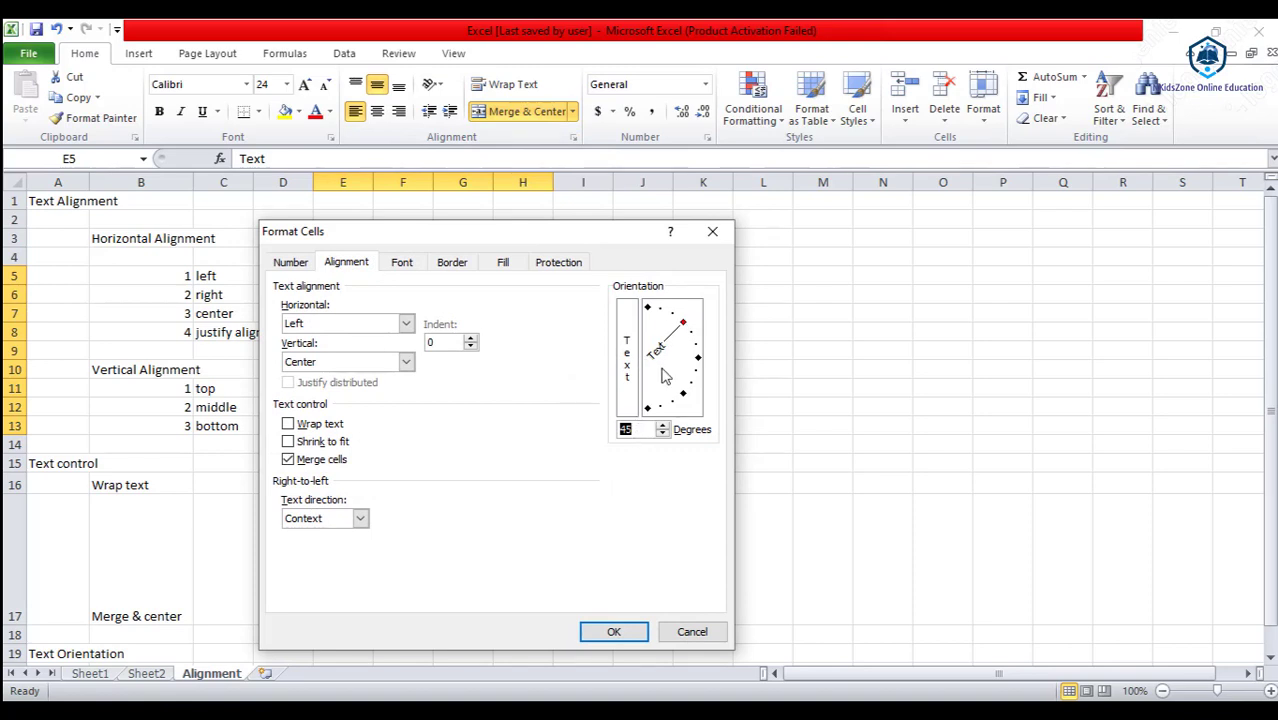
{"action": "left_click", "coordinate": [603, 633]}
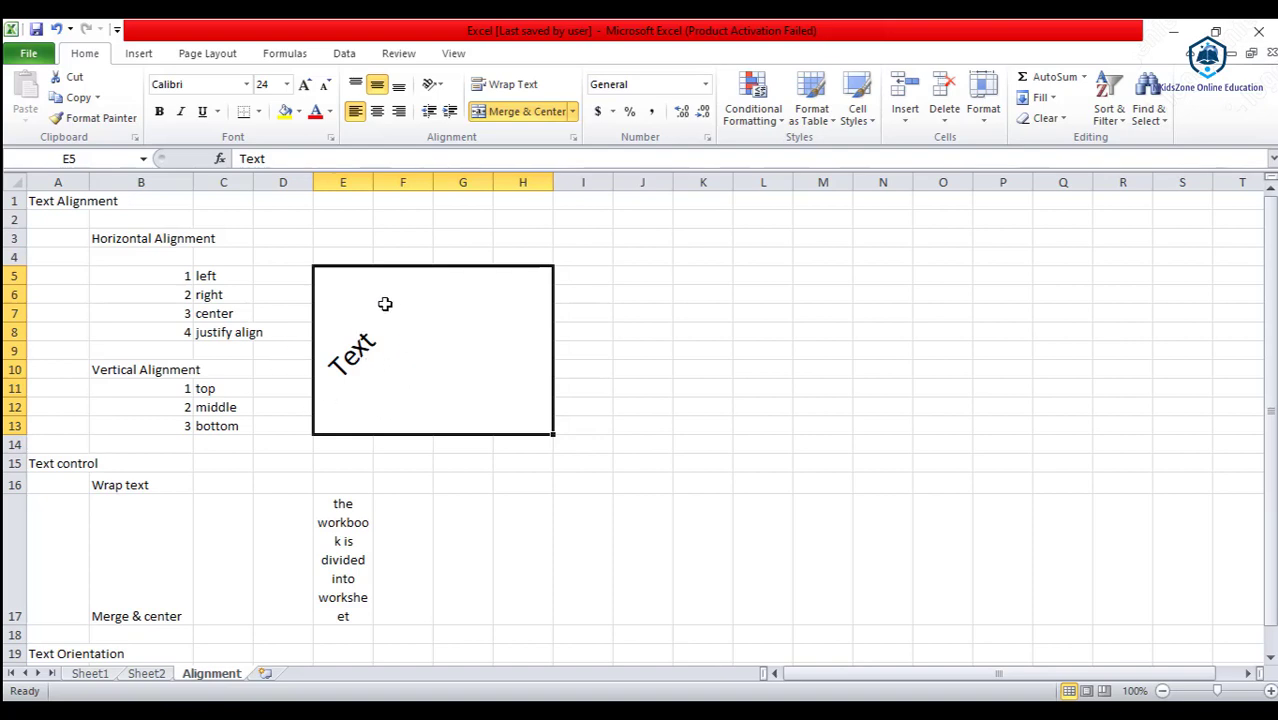
{"action": "left_click", "coordinate": [438, 85]}
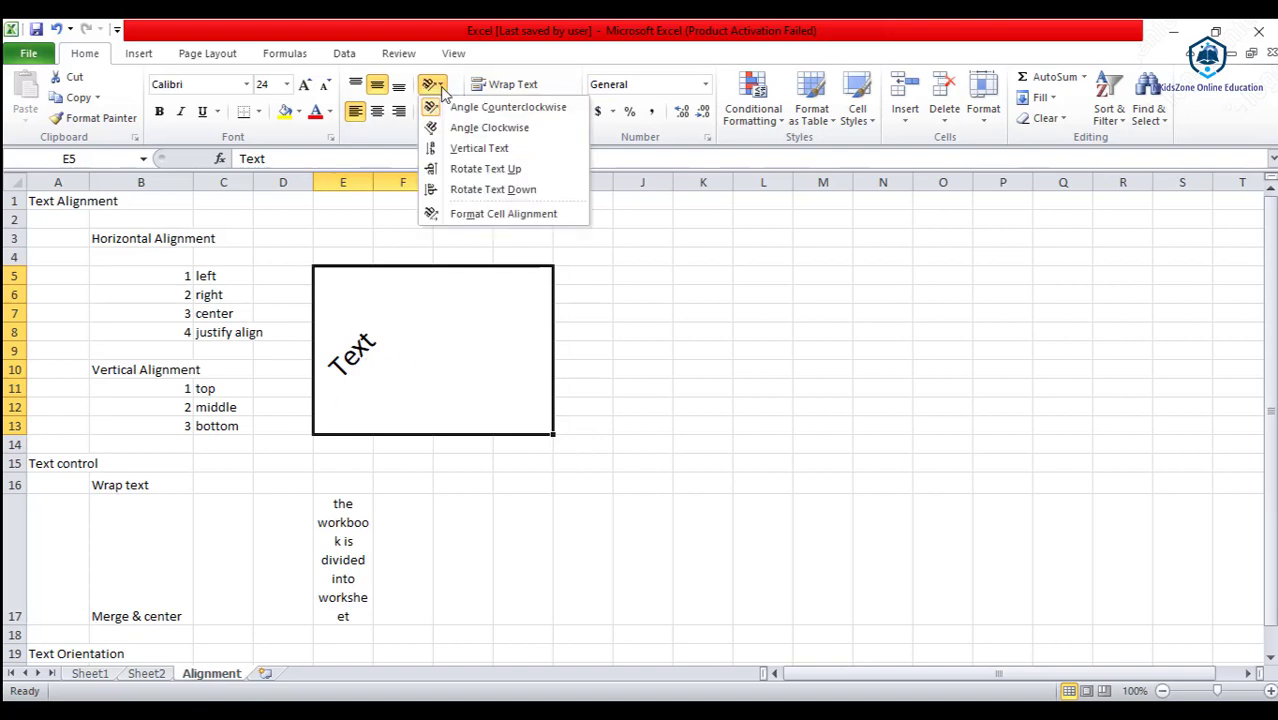
Apply Vertical Text orientation to the merged Text cell's label
{"action": "left_click", "coordinate": [478, 148]}
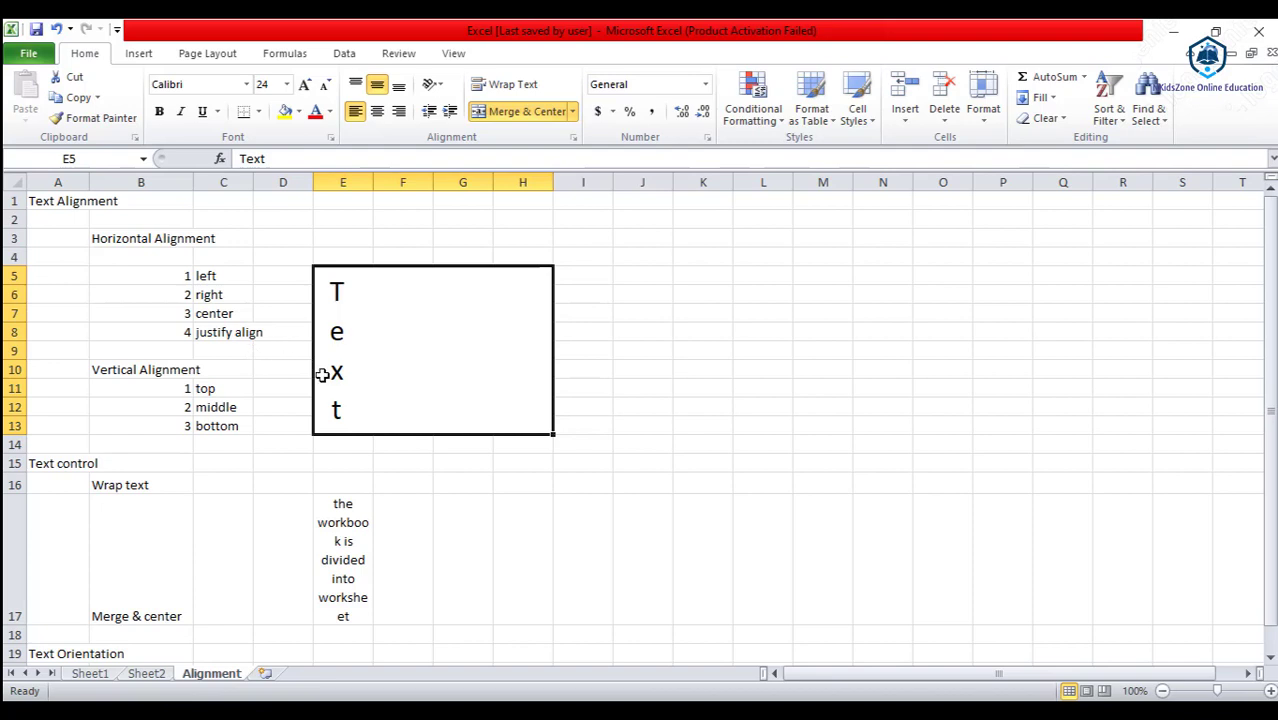
{"action": "left_click", "coordinate": [53, 204]}
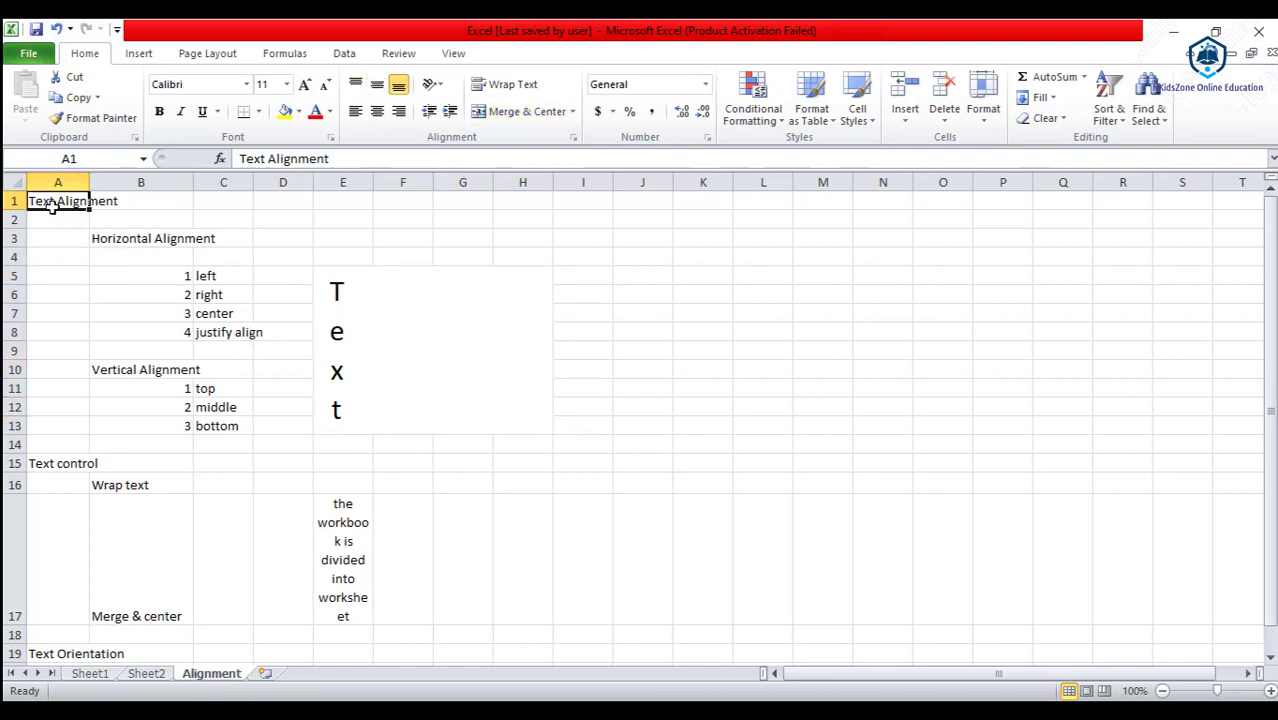
{"action": "left_click", "coordinate": [139, 245]}
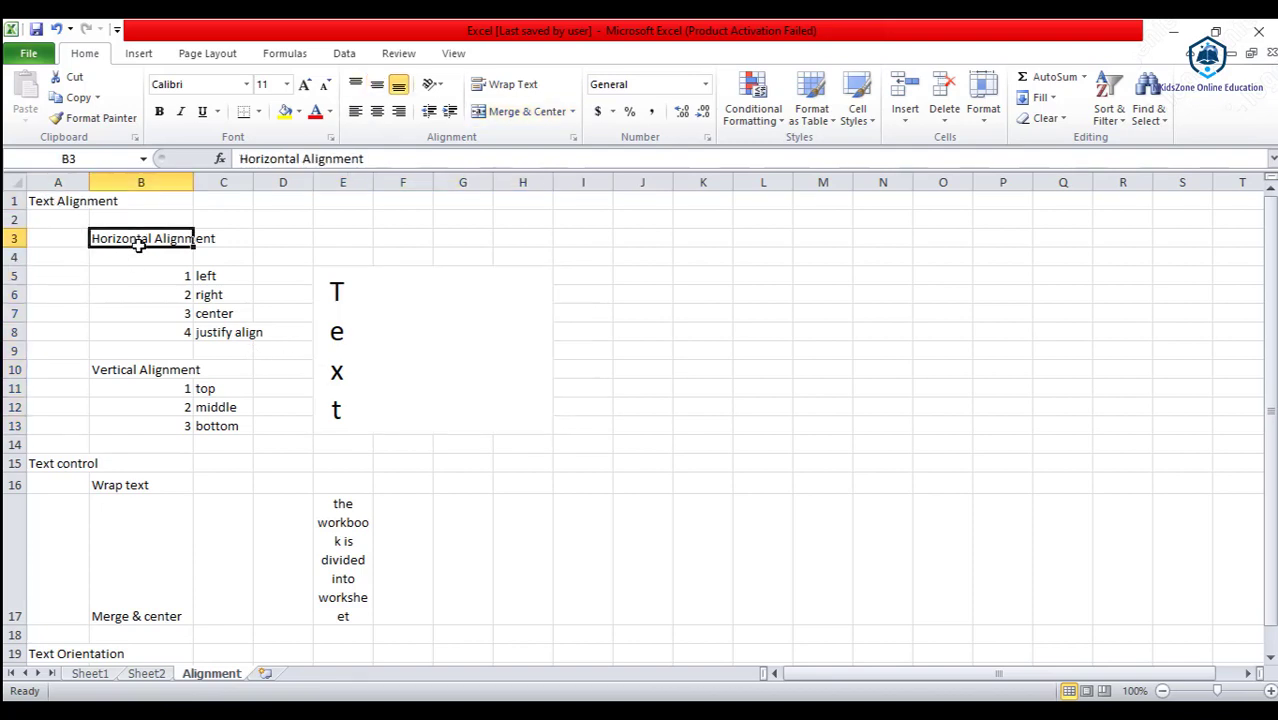
{"action": "left_click", "coordinate": [207, 276]}
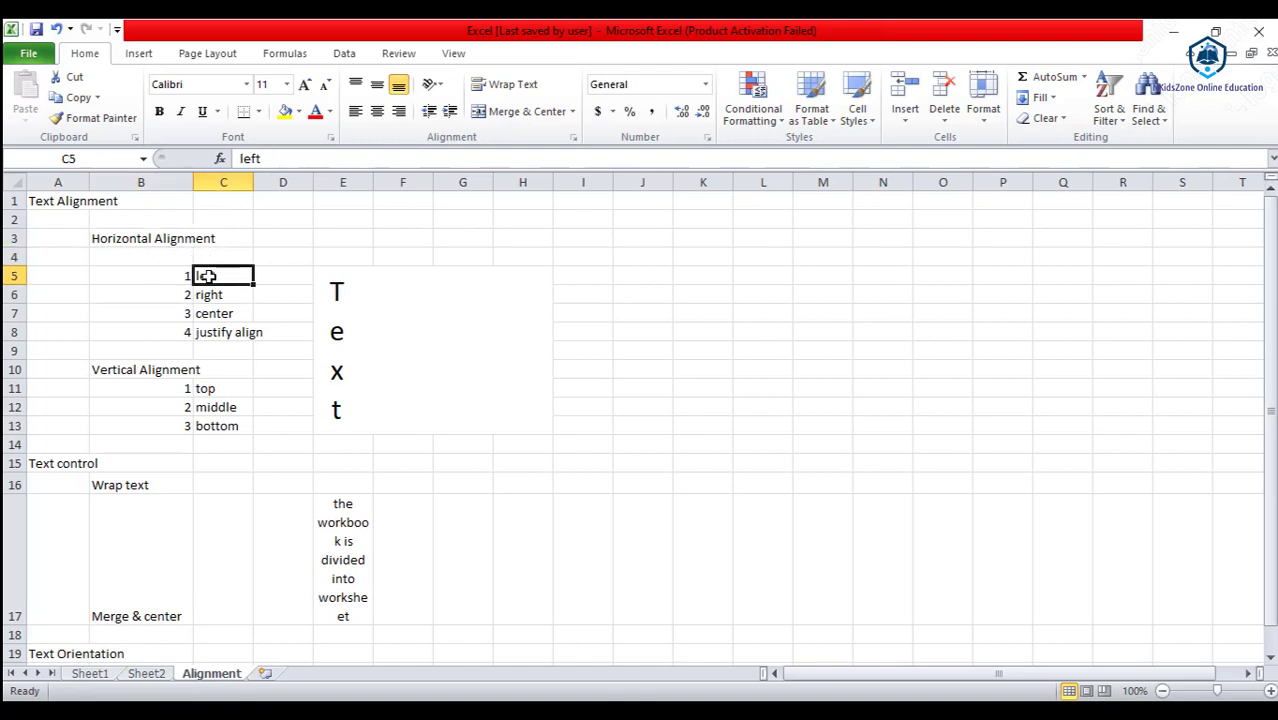
{"action": "left_click", "coordinate": [213, 295]}
{"action": "left_click", "coordinate": [216, 316]}
{"action": "left_click", "coordinate": [229, 333]}
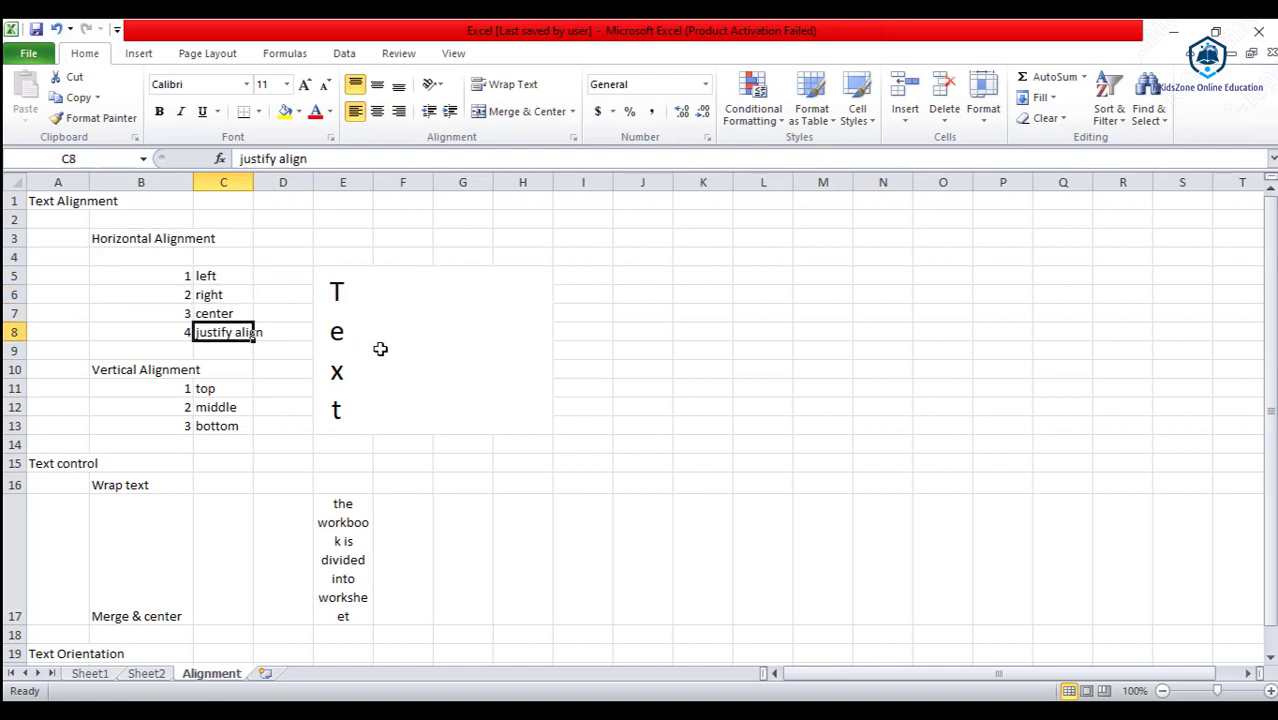
{"action": "left_click", "coordinate": [357, 552]}
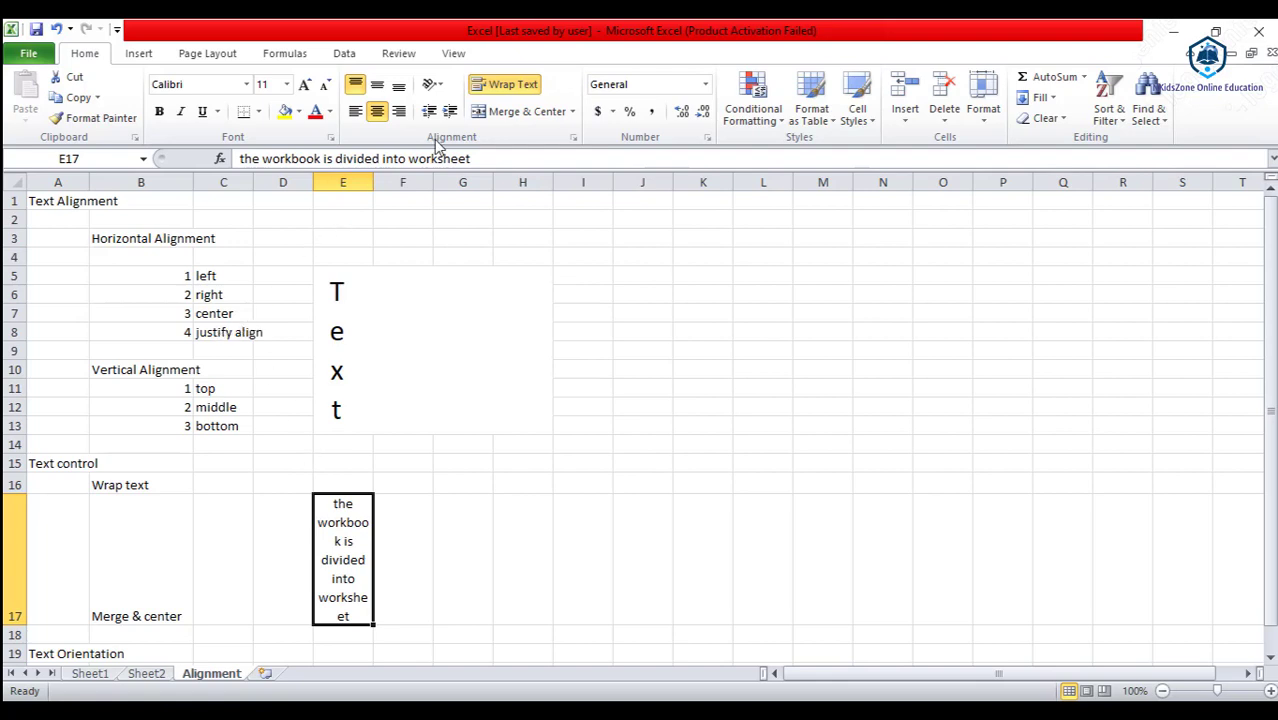
{"action": "left_click", "coordinate": [576, 139]}
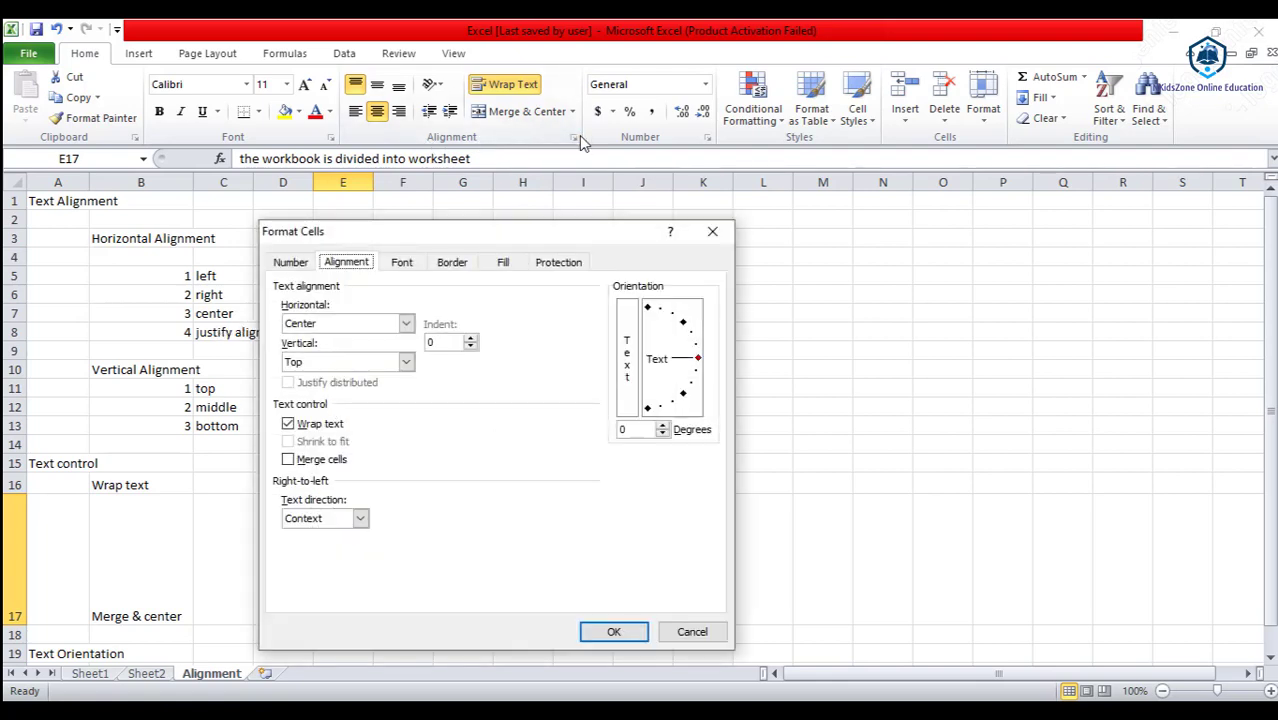
Set E17's horizontal alignment to Justify
{"action": "left_click", "coordinate": [406, 325]}
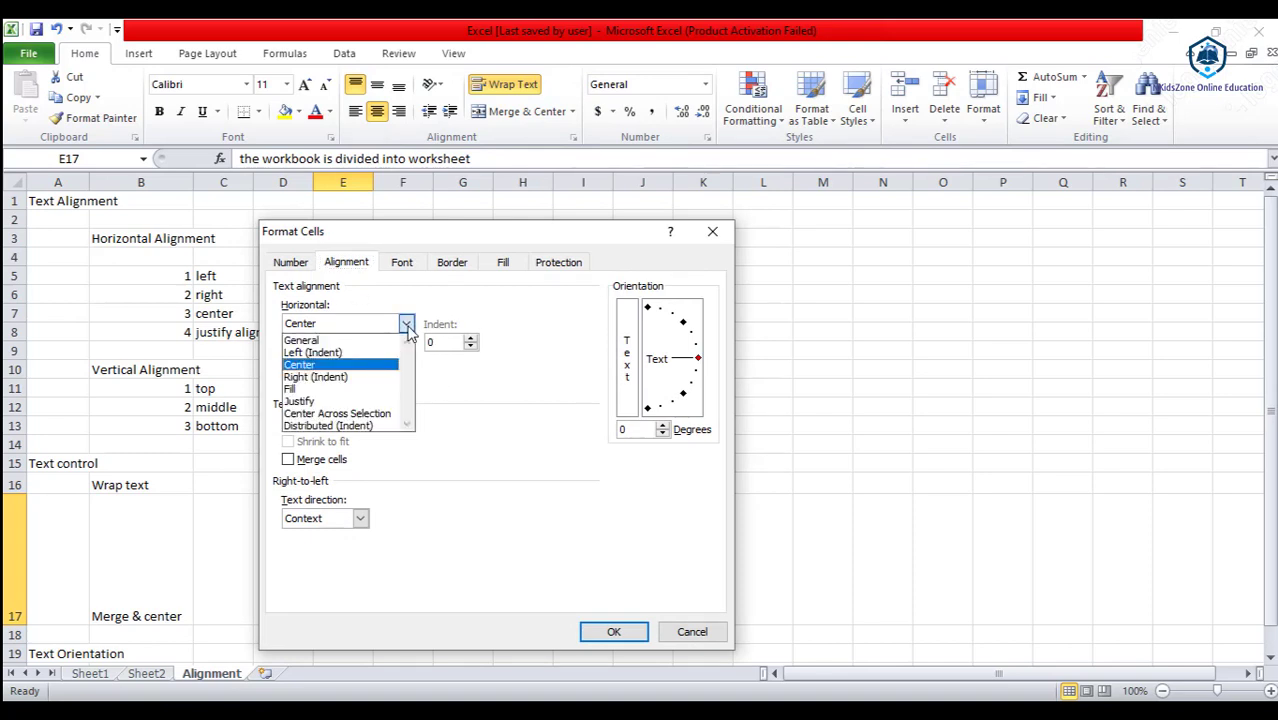
{"action": "left_click", "coordinate": [359, 401]}
{"action": "left_click", "coordinate": [605, 634]}
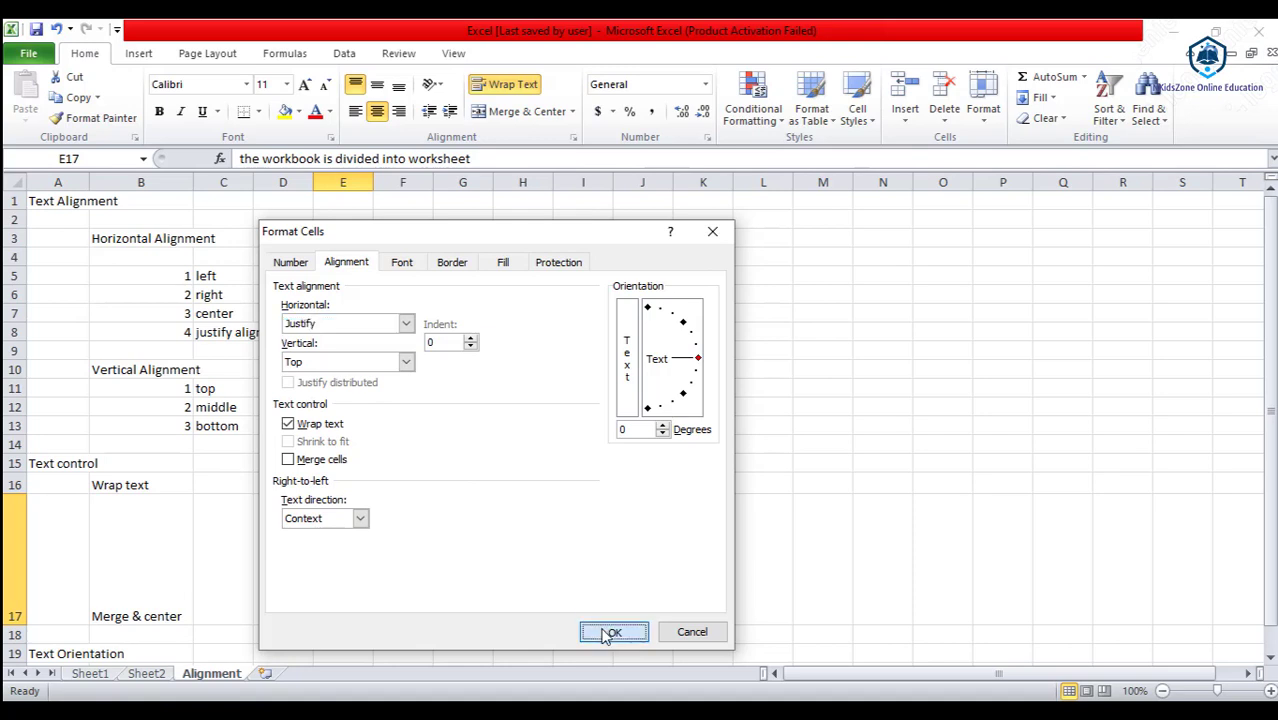